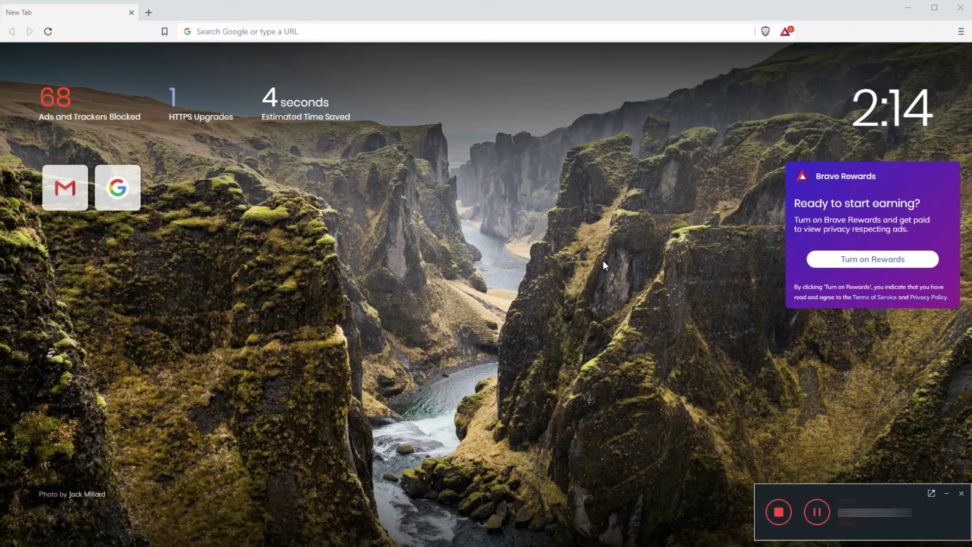
Focus Brave's address bar to enter youtube.com
{"action": "left_click", "coordinate": [226, 32]}
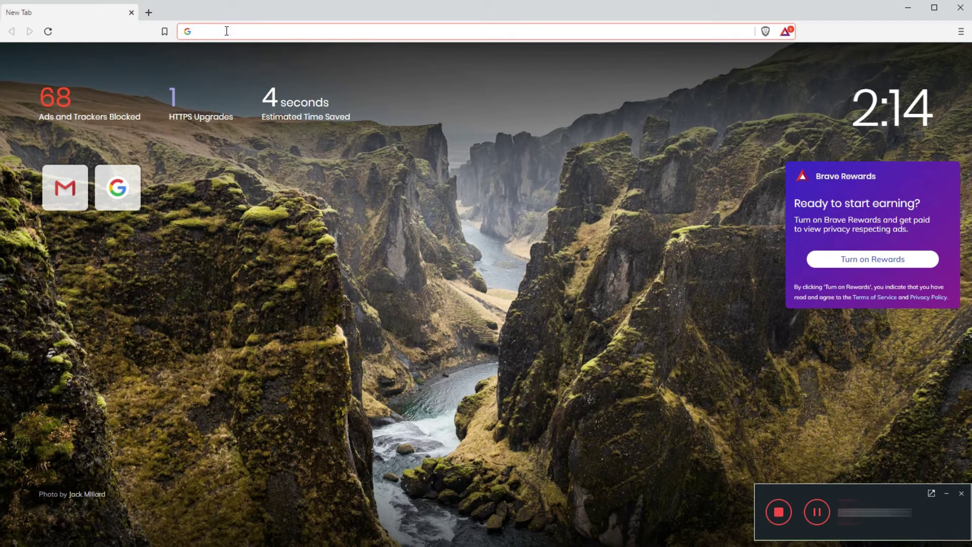
{"action": "type", "text": "you"}
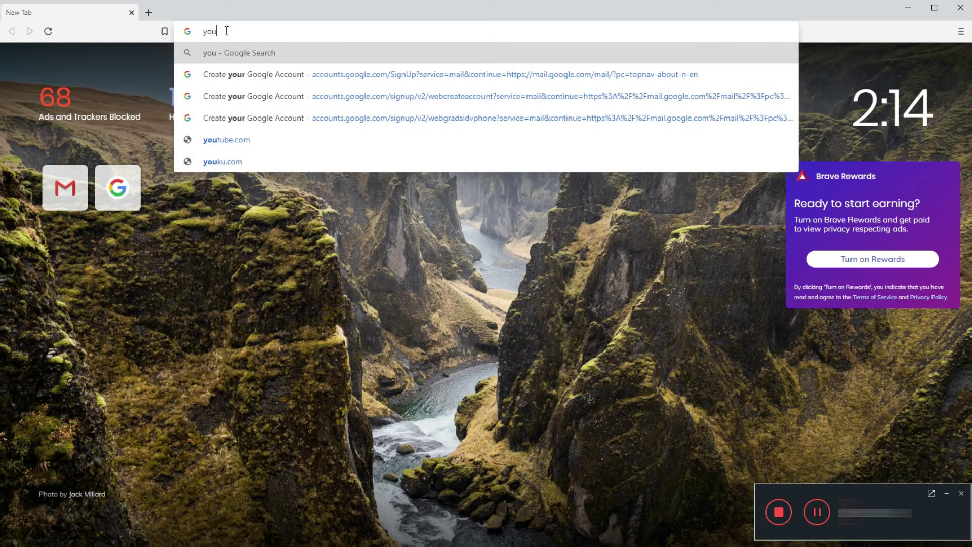
{"action": "type", "text": "tube"}
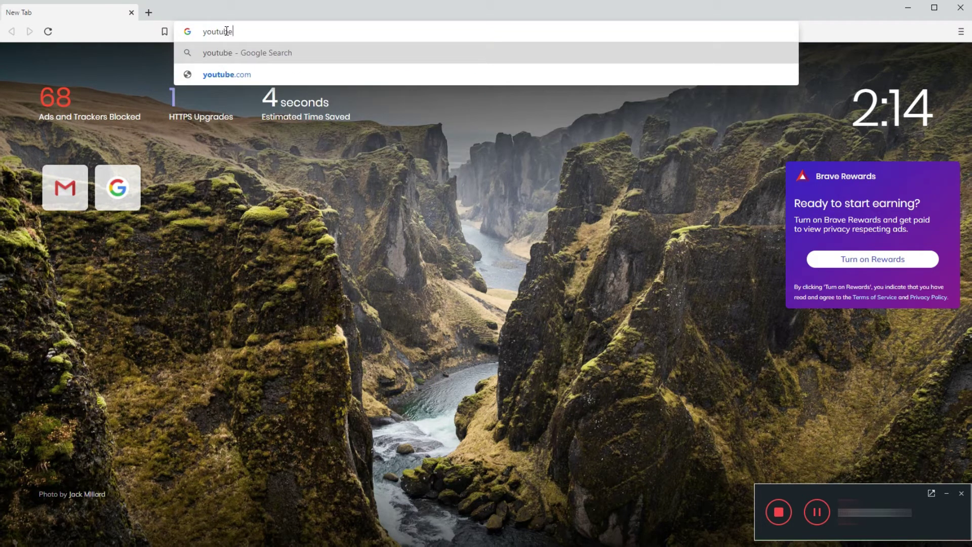
{"action": "type", "text": ".com"}
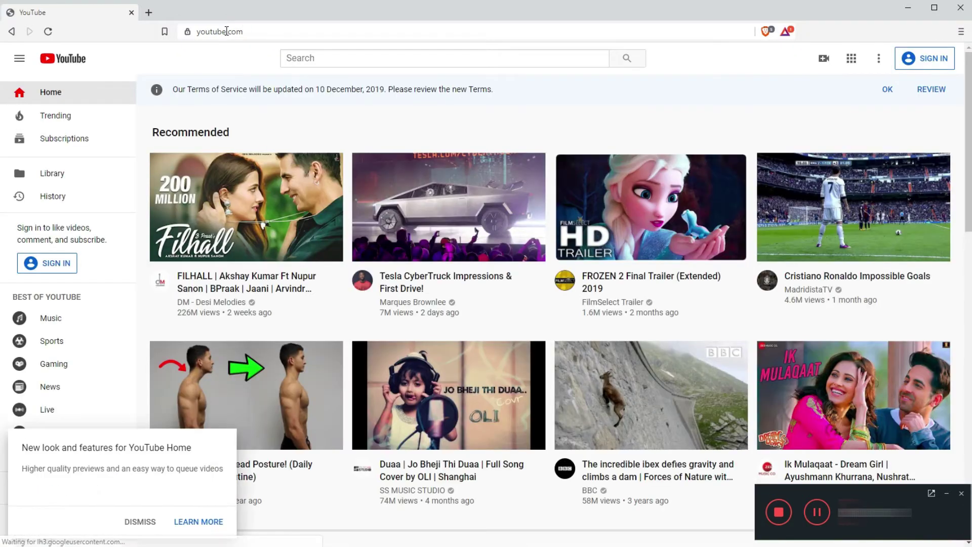
Sign in with the Google account and dismiss the notification and Library prompts
{"action": "left_click", "coordinate": [928, 64]}
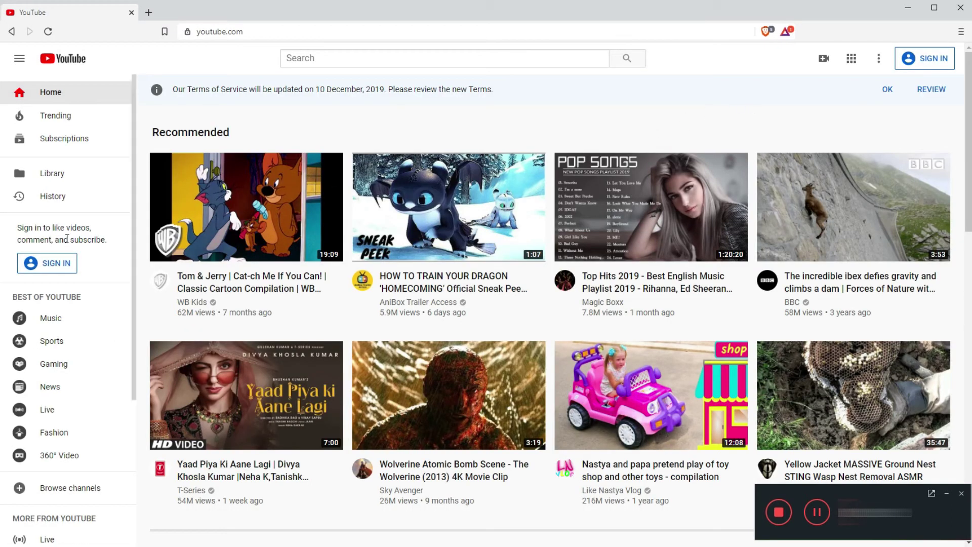
{"action": "left_click", "coordinate": [47, 263]}
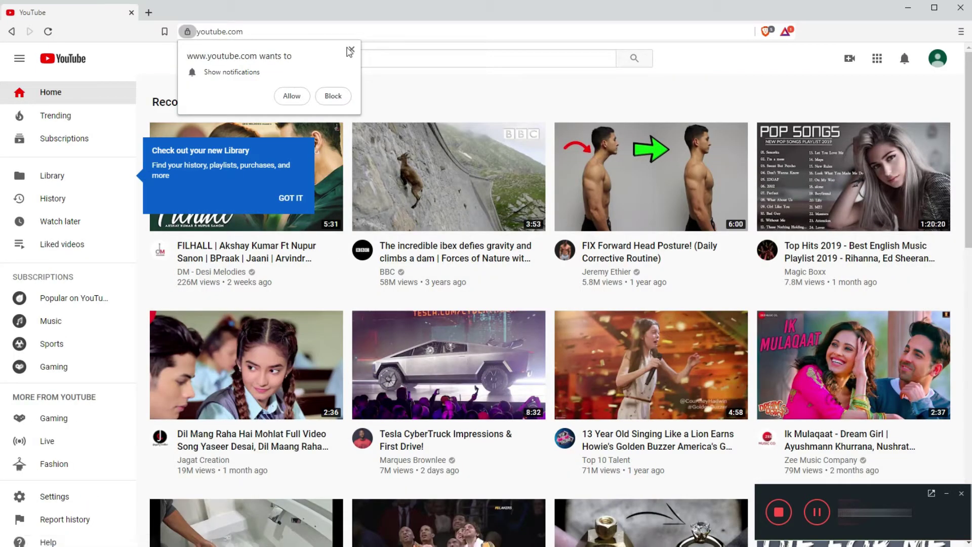
{"action": "left_click", "coordinate": [351, 49]}
{"action": "left_click", "coordinate": [289, 198]}
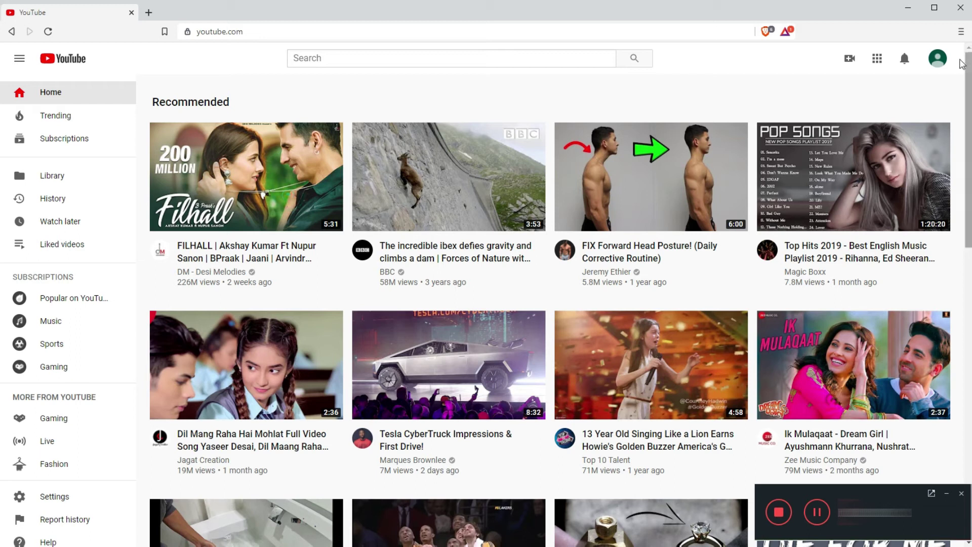
{"action": "left_click", "coordinate": [943, 64]}
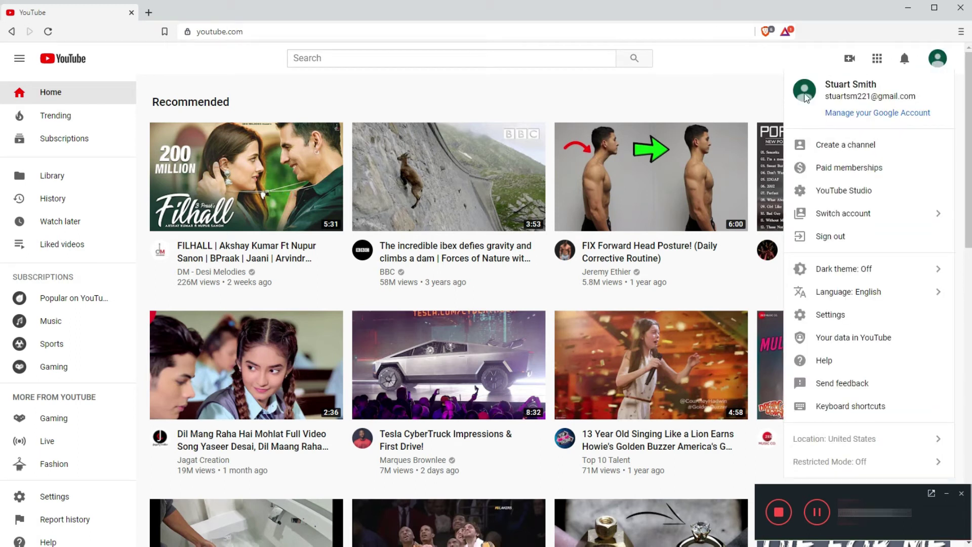
{"action": "left_click", "coordinate": [729, 73]}
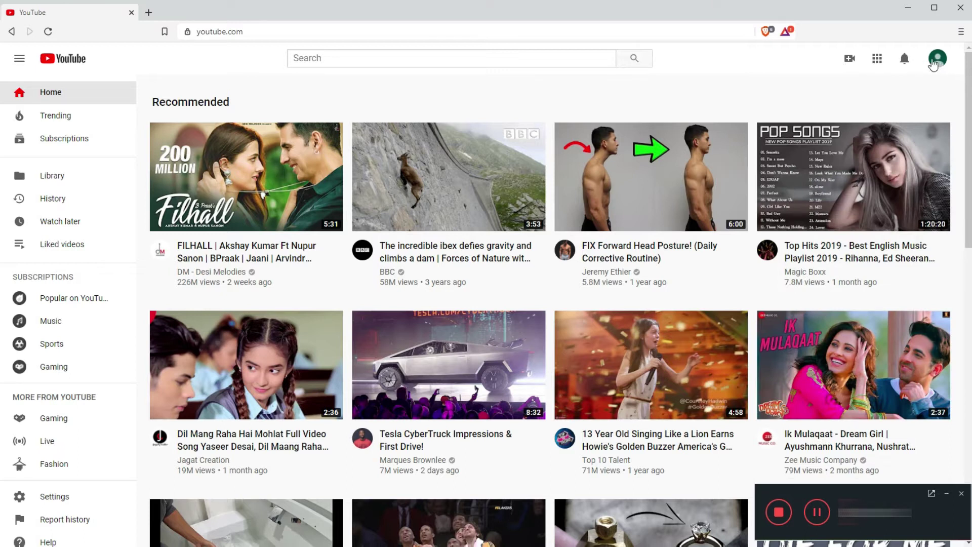
Start creating a channel from the account menu using the custom-name option
{"action": "left_click", "coordinate": [939, 63]}
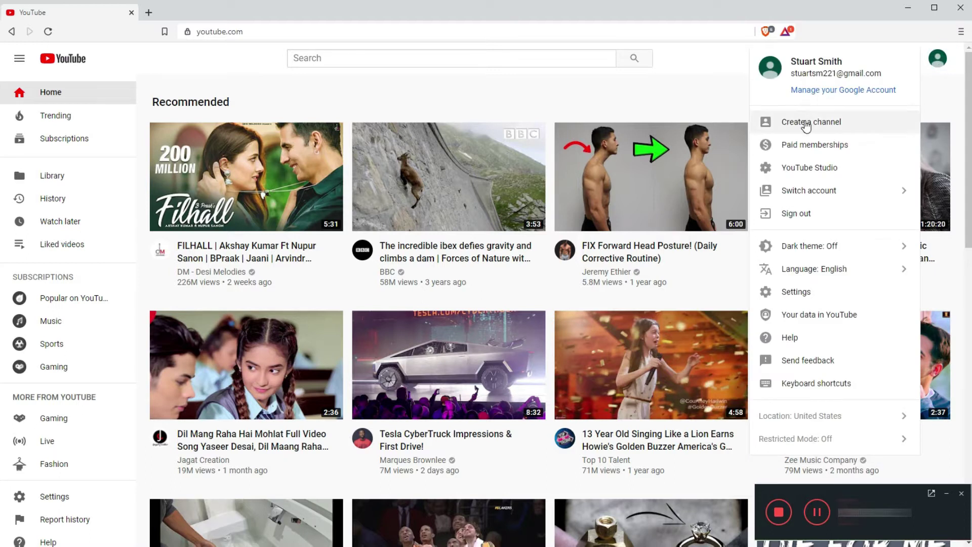
{"action": "left_click", "coordinate": [805, 123]}
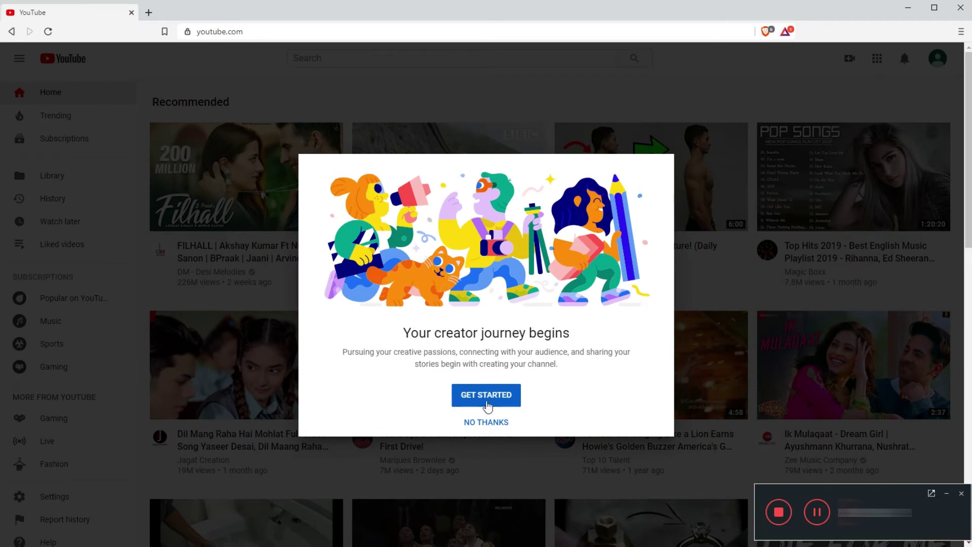
{"action": "left_click", "coordinate": [496, 398]}
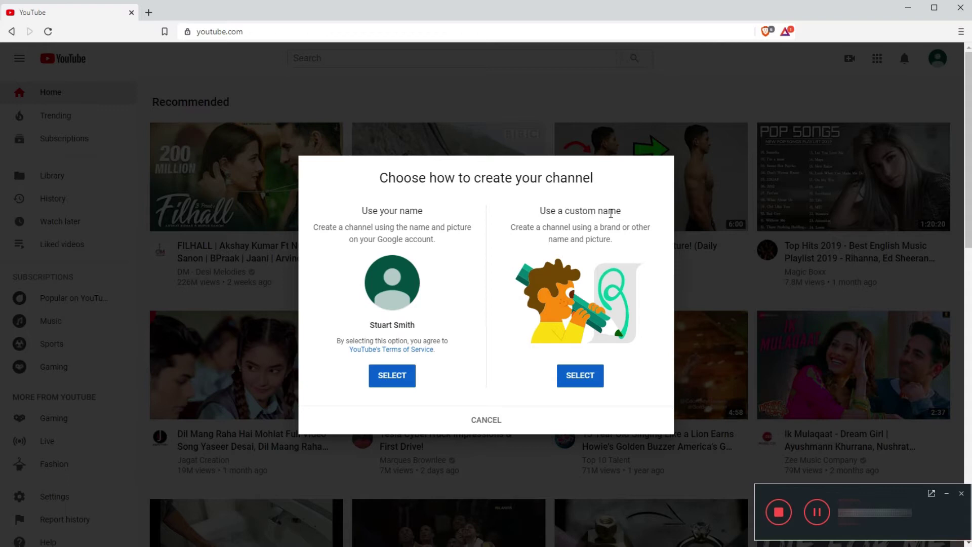
{"action": "left_click", "coordinate": [585, 379]}
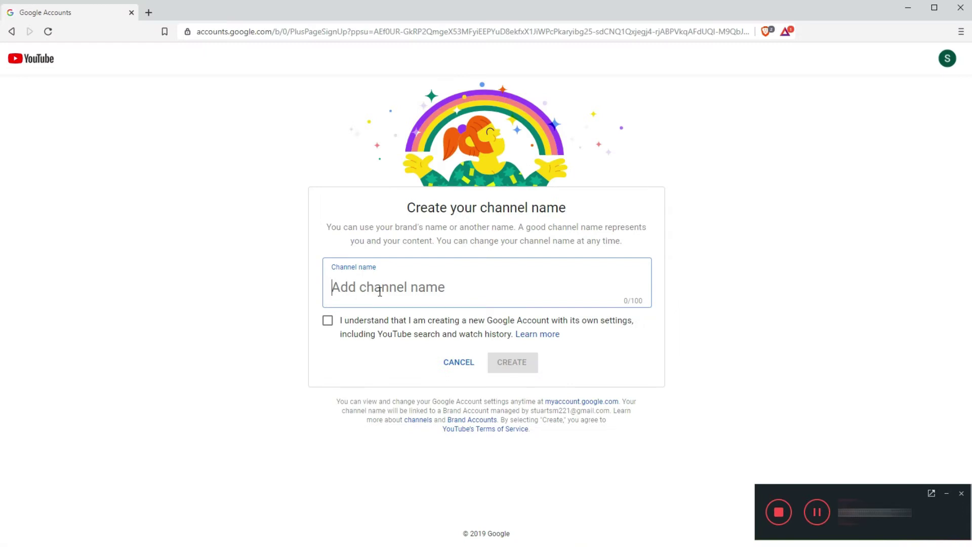
Create the channel 'NewChannel' with the new-account acknowledgement ticked
{"action": "left_click", "coordinate": [379, 291]}
{"action": "type", "text": "NewChannel"}
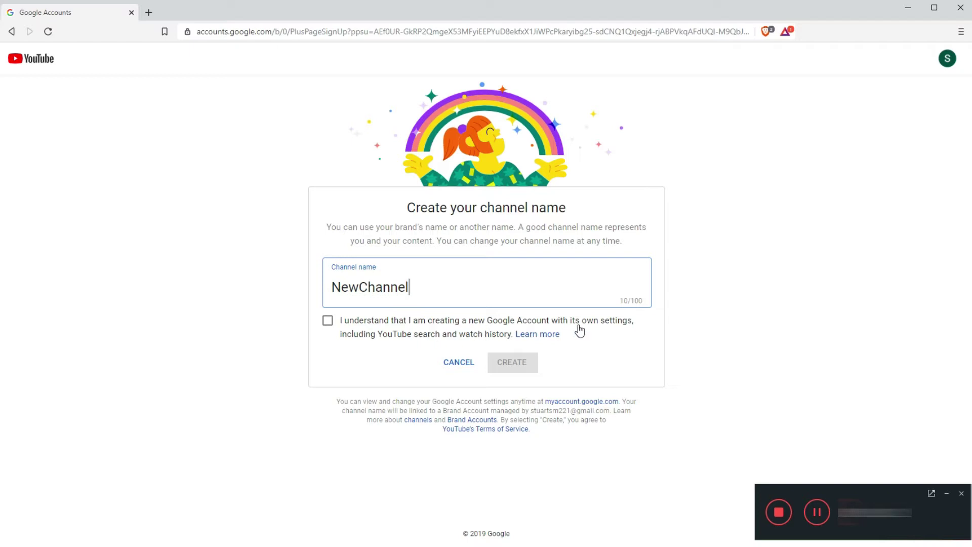
{"action": "left_click", "coordinate": [328, 322]}
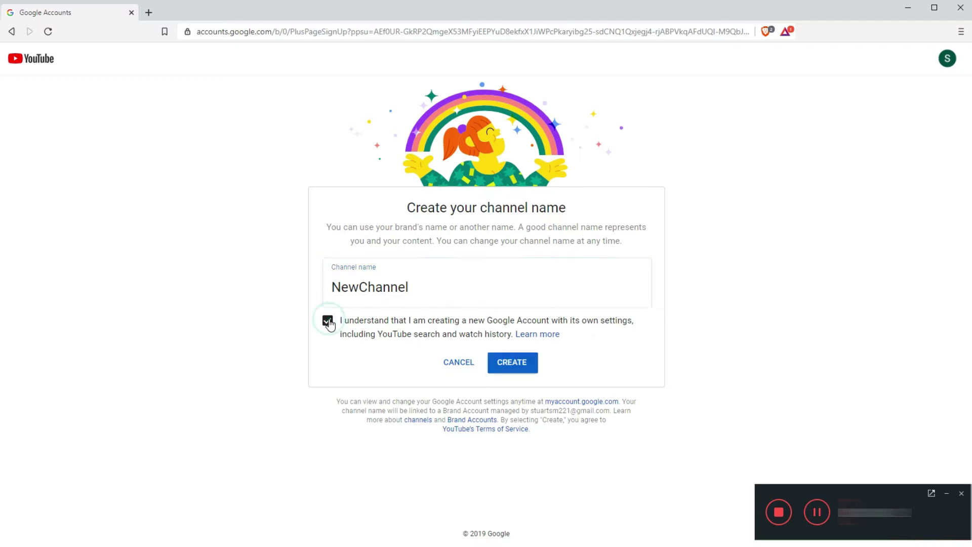
{"action": "left_click", "coordinate": [511, 366]}
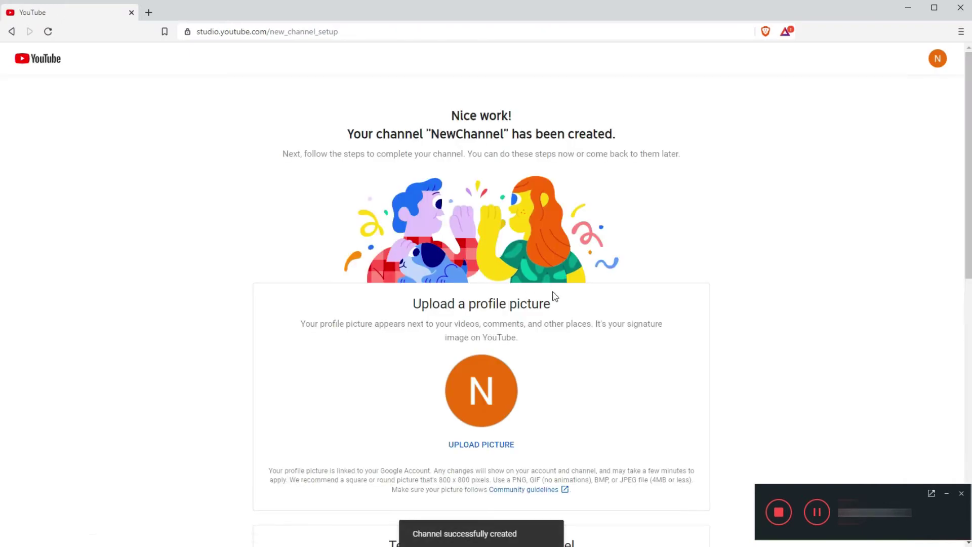
{"action": "scroll", "coordinate": [575, 327], "scroll_direction": "down", "scroll_amount": 1}
{"action": "scroll", "coordinate": [582, 332], "scroll_direction": "up", "scroll_amount": 1}
{"action": "scroll", "coordinate": [528, 436], "scroll_direction": "down", "scroll_amount": 5}
{"action": "scroll", "coordinate": [549, 393], "scroll_direction": "down", "scroll_amount": 1}
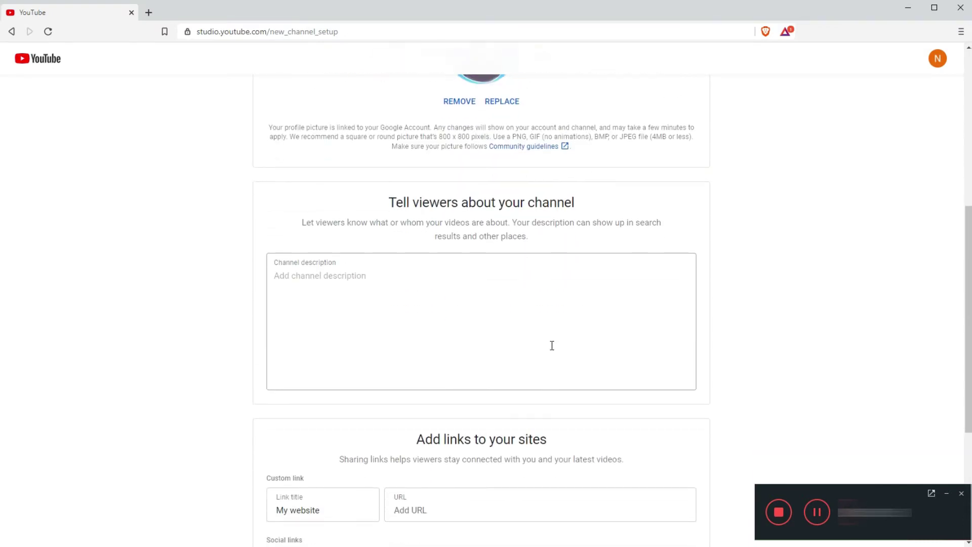
{"action": "scroll", "coordinate": [543, 276], "scroll_direction": "up", "scroll_amount": 3}
{"action": "scroll", "coordinate": [536, 218], "scroll_direction": "up", "scroll_amount": 2}
{"action": "scroll", "coordinate": [536, 218], "scroll_direction": "down", "scroll_amount": 1}
{"action": "scroll", "coordinate": [536, 258], "scroll_direction": "down", "scroll_amount": 5}
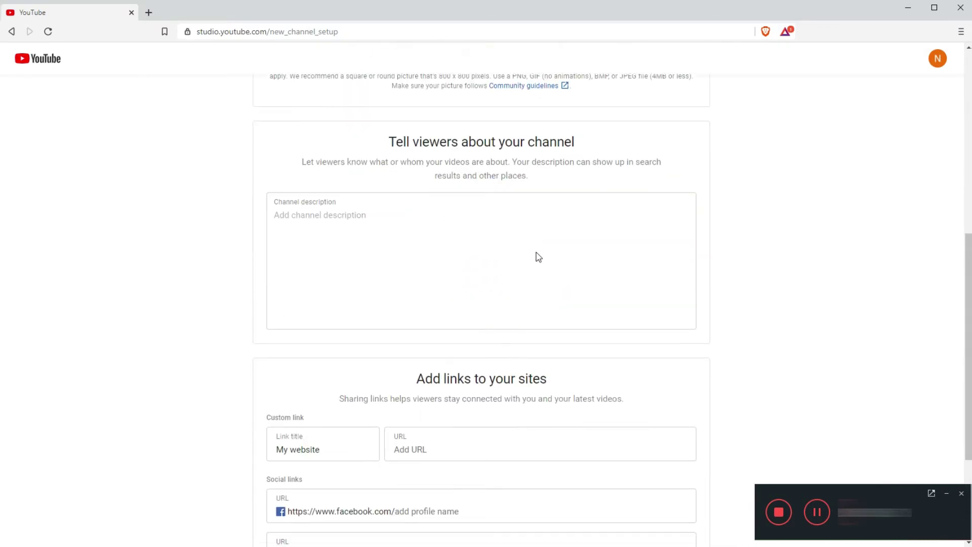
{"action": "scroll", "coordinate": [535, 256], "scroll_direction": "down", "scroll_amount": 2}
{"action": "scroll", "coordinate": [535, 256], "scroll_direction": "up", "scroll_amount": 6}
{"action": "scroll", "coordinate": [535, 257], "scroll_direction": "up", "scroll_amount": 3}
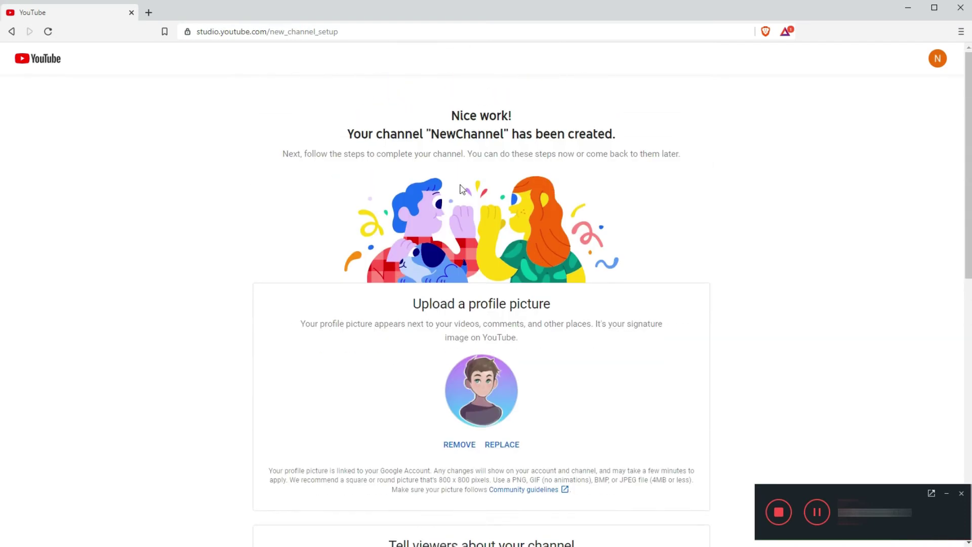
{"action": "scroll", "coordinate": [577, 319], "scroll_direction": "down", "scroll_amount": 2}
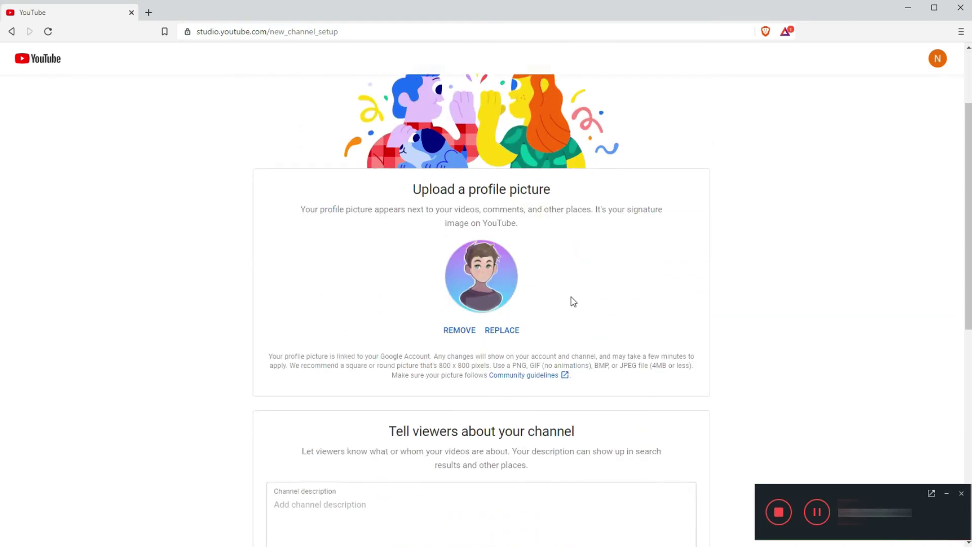
{"action": "scroll", "coordinate": [570, 308], "scroll_direction": "down", "scroll_amount": 6}
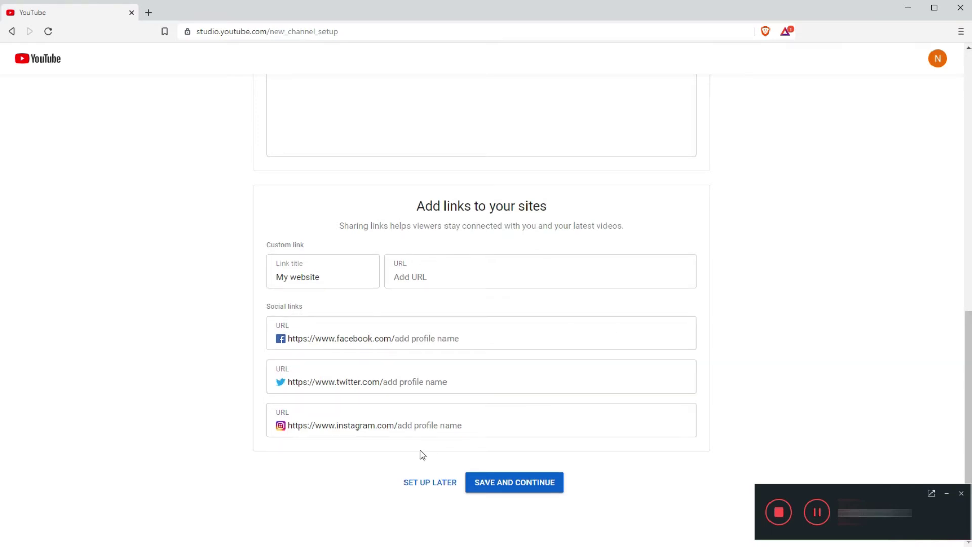
Skip the remaining channel setup steps and leave the setup page
{"action": "left_click", "coordinate": [425, 492]}
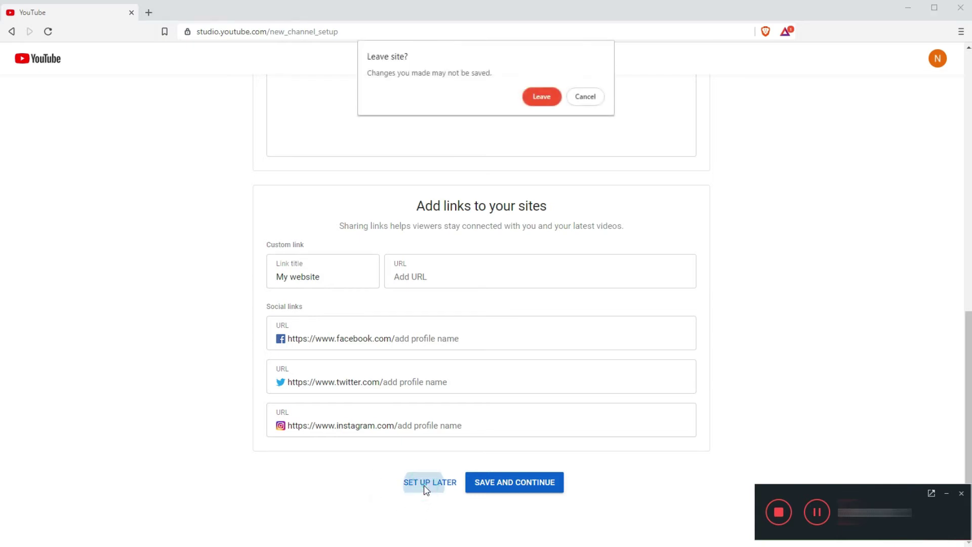
{"action": "left_click", "coordinate": [543, 106]}
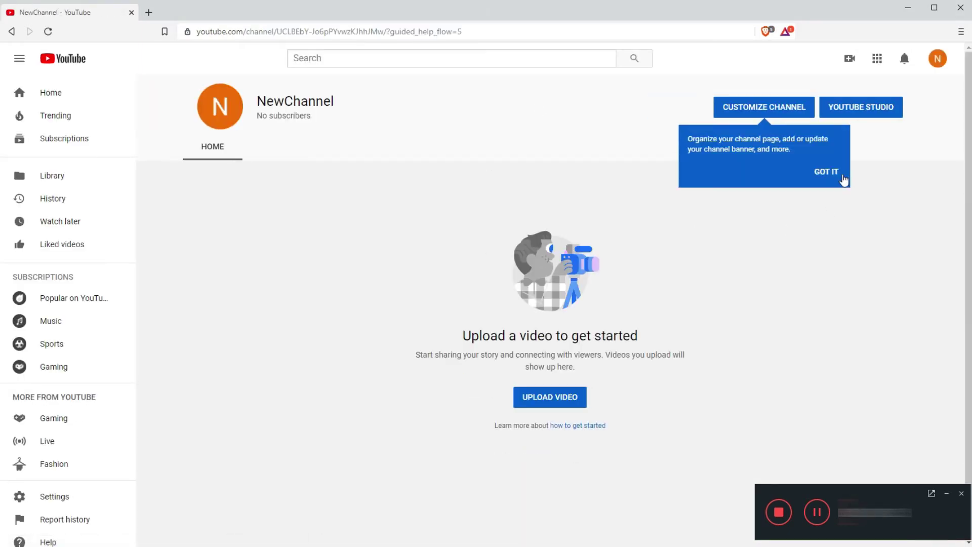
Open NewChannel's customisation view and choose to edit the channel icon
{"action": "left_click", "coordinate": [826, 172]}
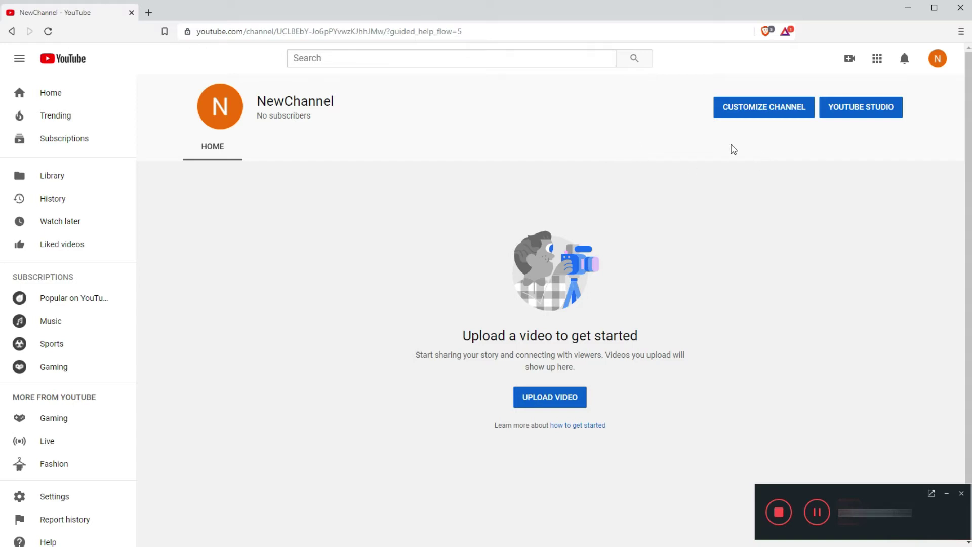
{"action": "left_click", "coordinate": [749, 115]}
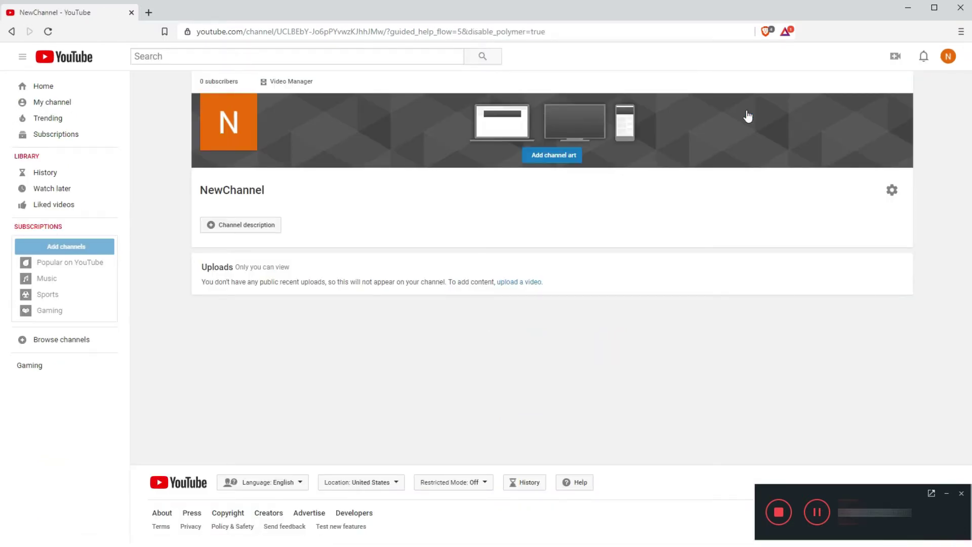
{"action": "mouse_move", "coordinate": [229, 122]}
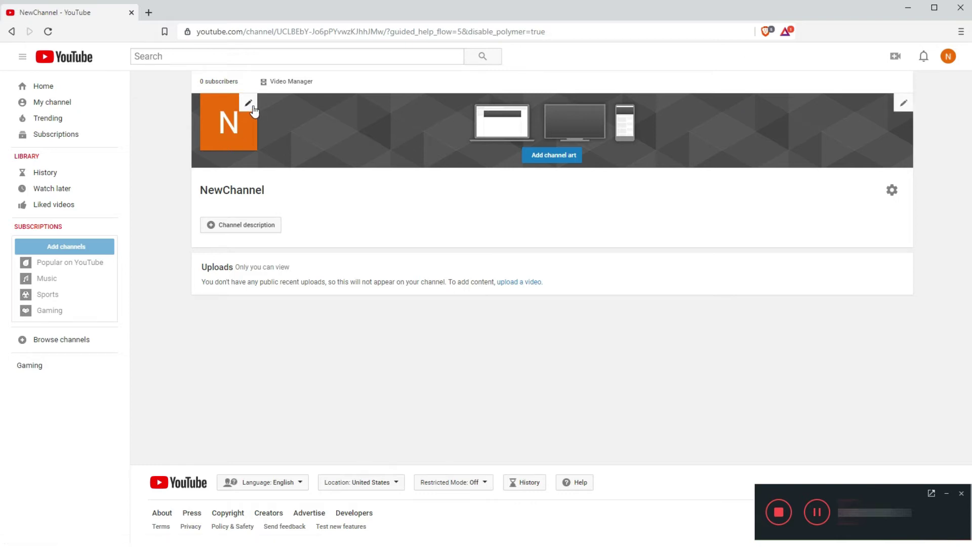
{"action": "left_click", "coordinate": [250, 105]}
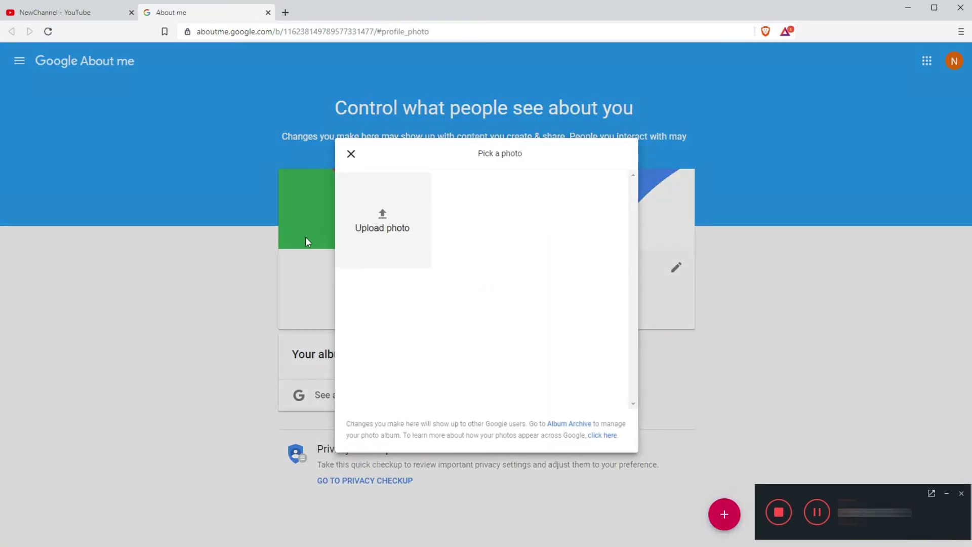
Upload the cartoon self-portrait as the profile photo, then close the About me tab
{"action": "left_click", "coordinate": [384, 225]}
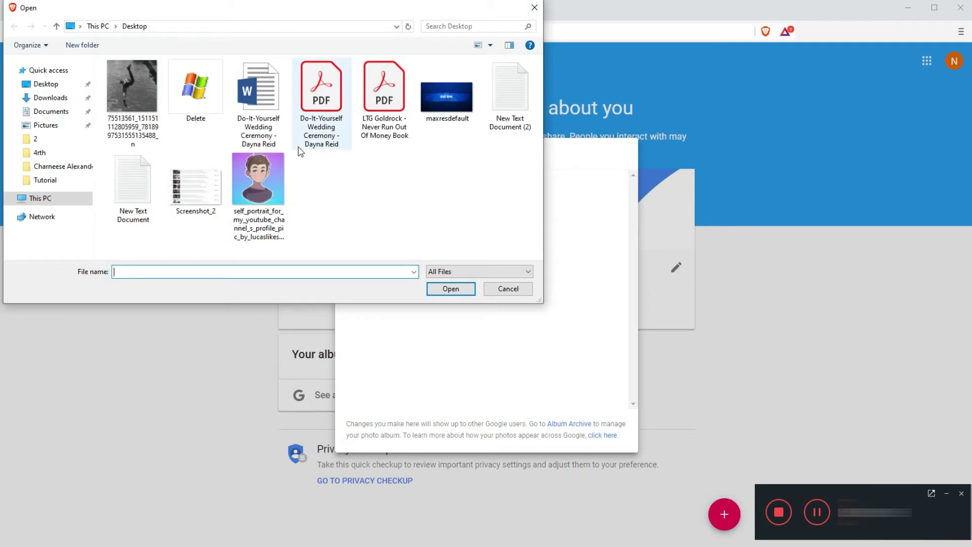
{"action": "left_click", "coordinate": [276, 195]}
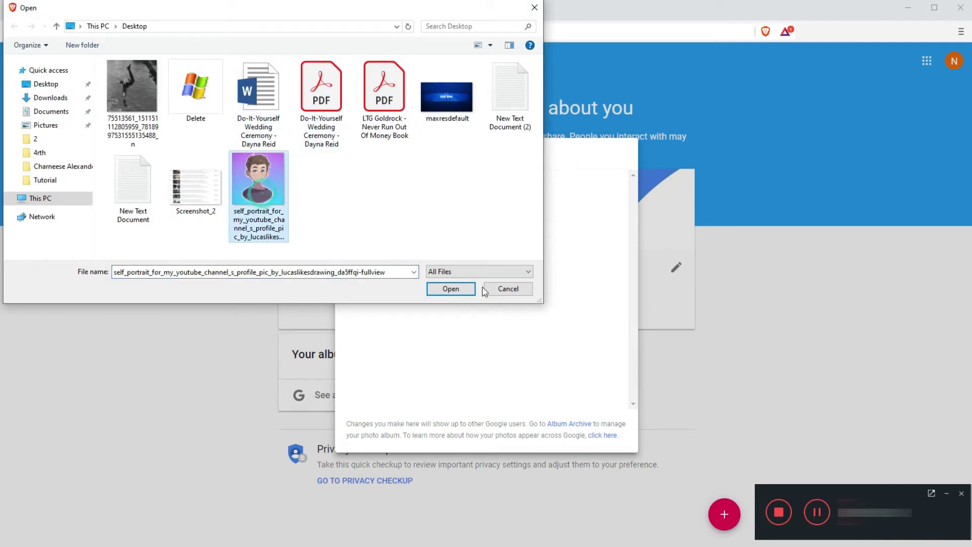
{"action": "left_click", "coordinate": [459, 295]}
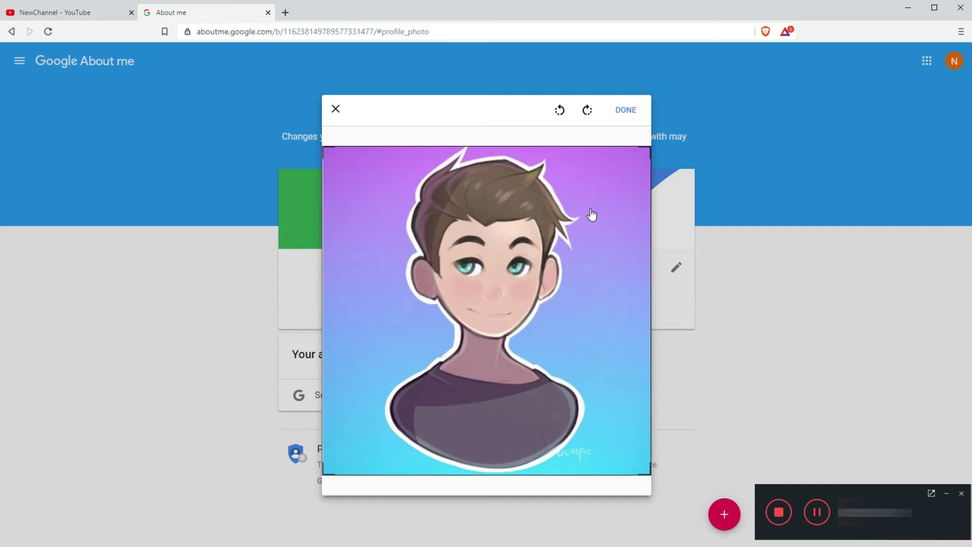
{"action": "left_click", "coordinate": [626, 111]}
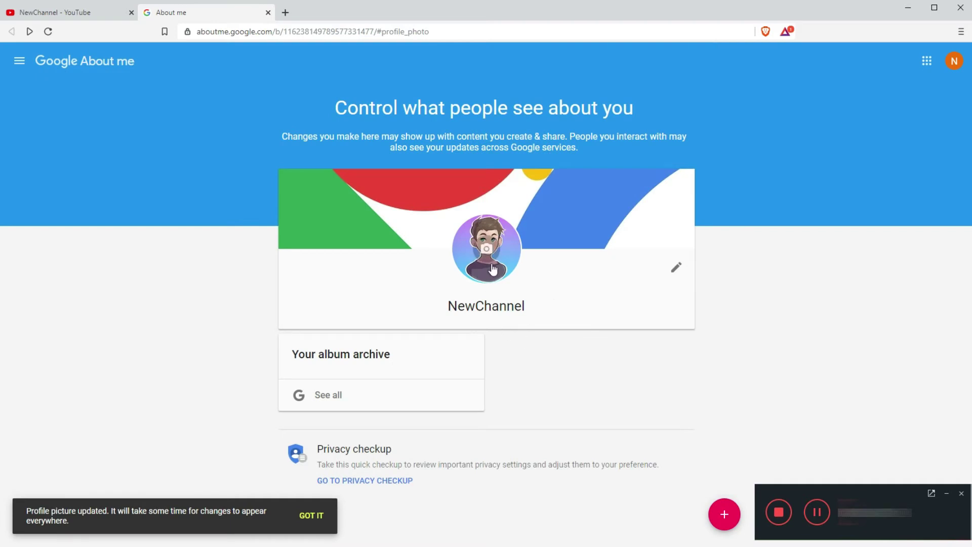
{"action": "left_click", "coordinate": [267, 13]}
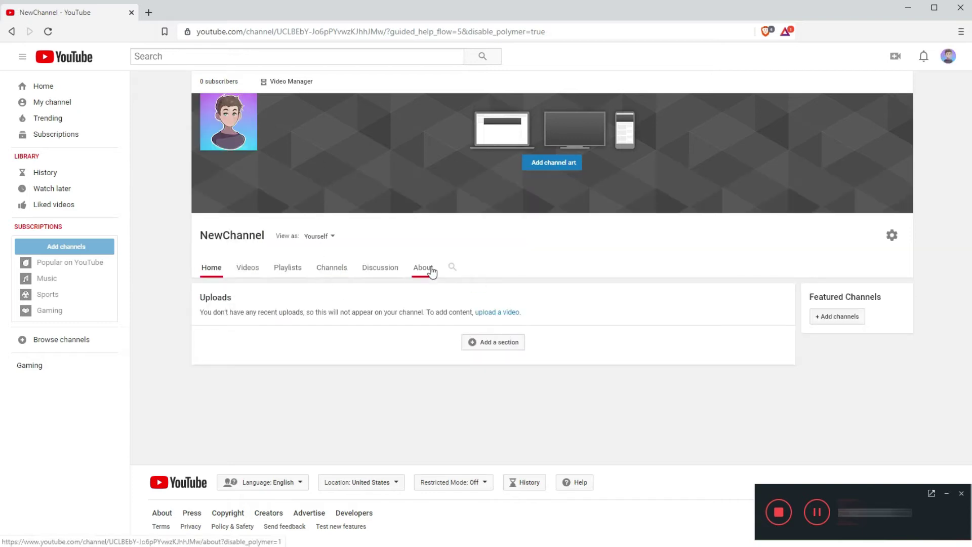
Save the About description 'Hello and welcome to my channel.'
{"action": "left_click", "coordinate": [429, 269]}
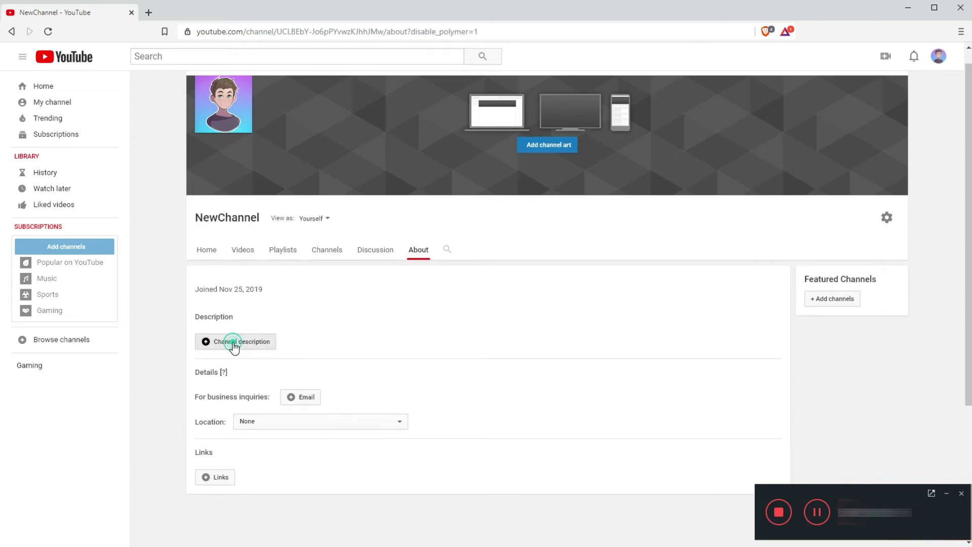
{"action": "left_click", "coordinate": [234, 342]}
{"action": "type", "text": "Hello and welcome to my channel."}
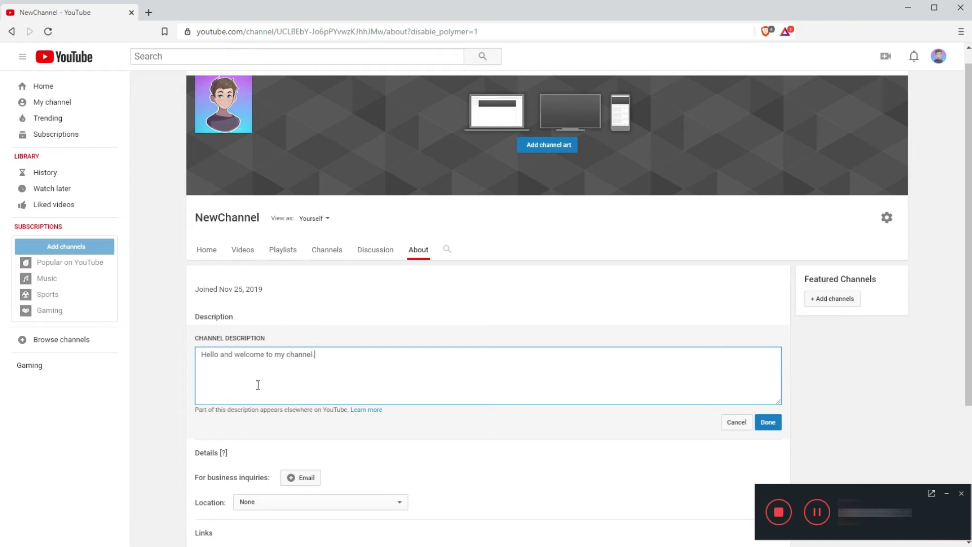
{"action": "left_click", "coordinate": [769, 423]}
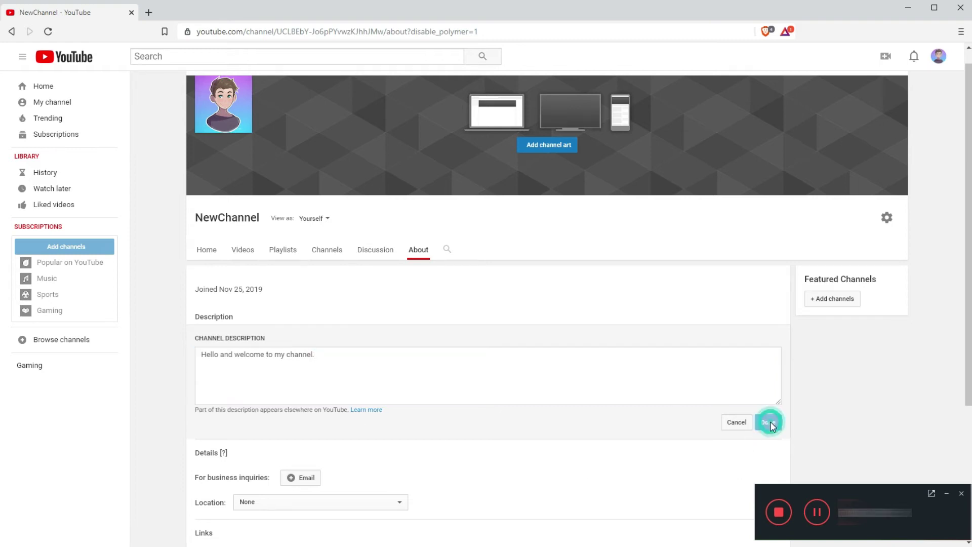
{"action": "scroll", "coordinate": [456, 364], "scroll_direction": "down", "scroll_amount": 1}
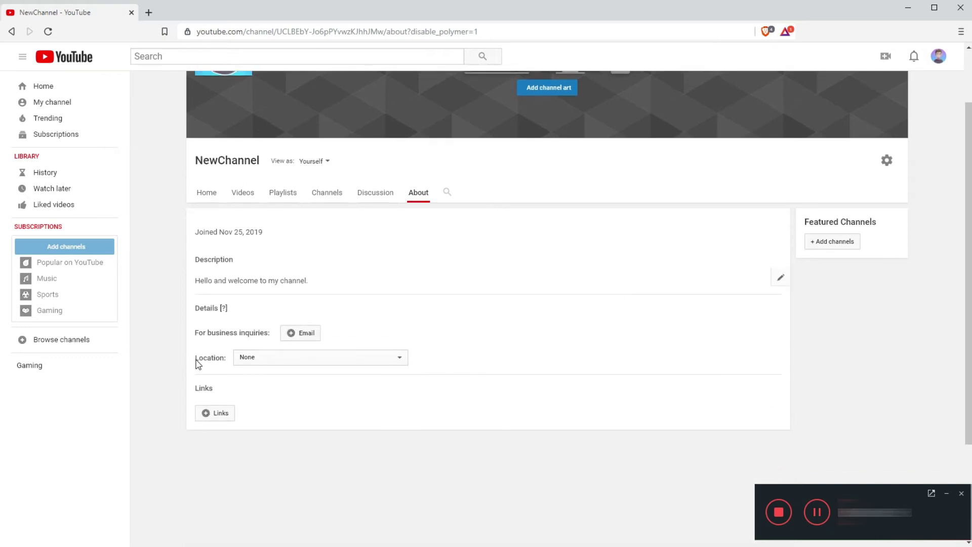
Choose United States as the channel location and dismiss the update notice
{"action": "left_click", "coordinate": [301, 360]}
{"action": "scroll", "coordinate": [523, 376], "scroll_direction": "down", "scroll_amount": 2}
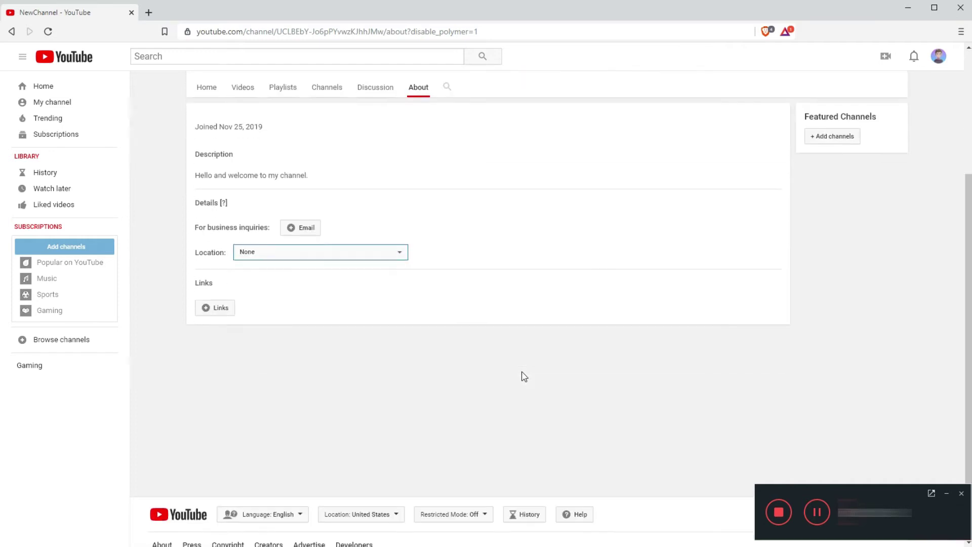
{"action": "left_click", "coordinate": [325, 263]}
{"action": "scroll", "coordinate": [314, 382], "scroll_direction": "down", "scroll_amount": 5}
{"action": "scroll", "coordinate": [324, 378], "scroll_direction": "down", "scroll_amount": 10}
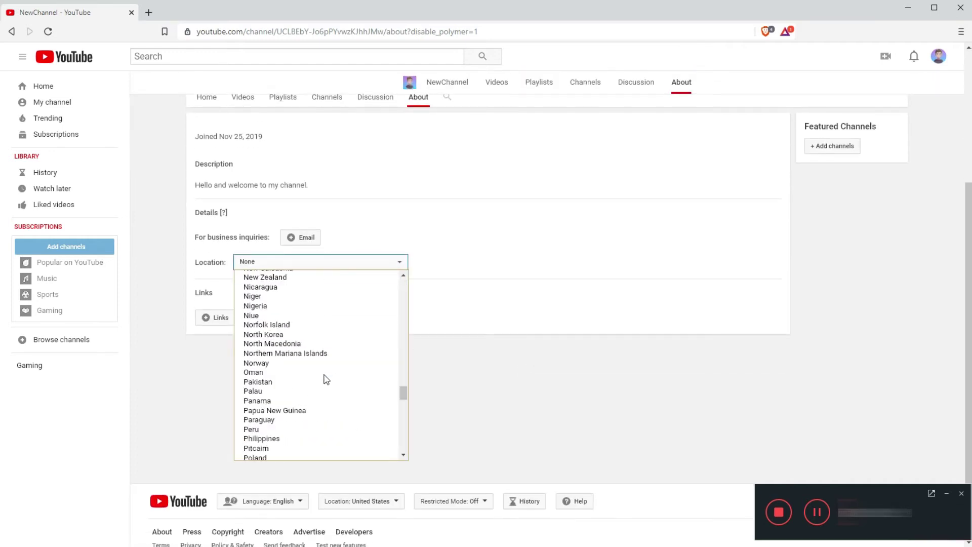
{"action": "scroll", "coordinate": [324, 378], "scroll_direction": "down", "scroll_amount": 10}
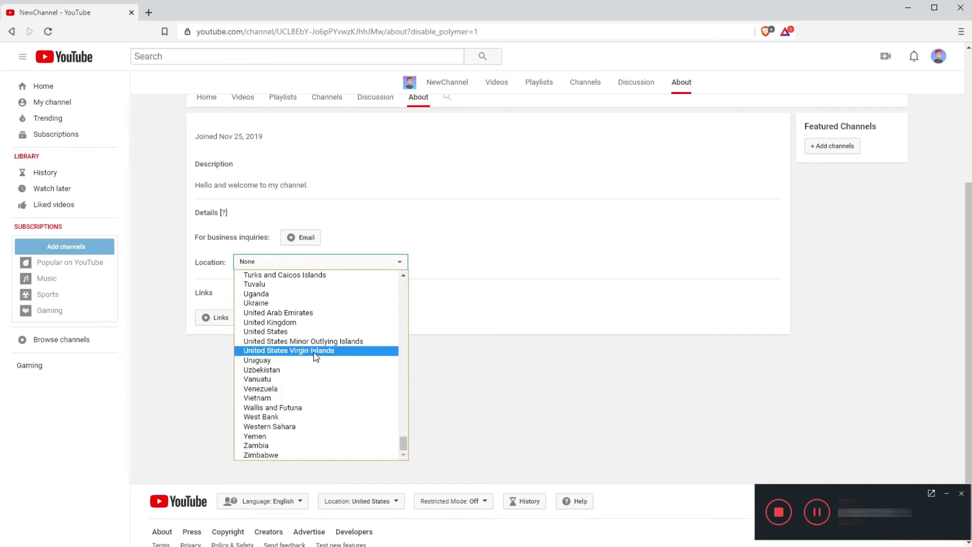
{"action": "left_click", "coordinate": [300, 332]}
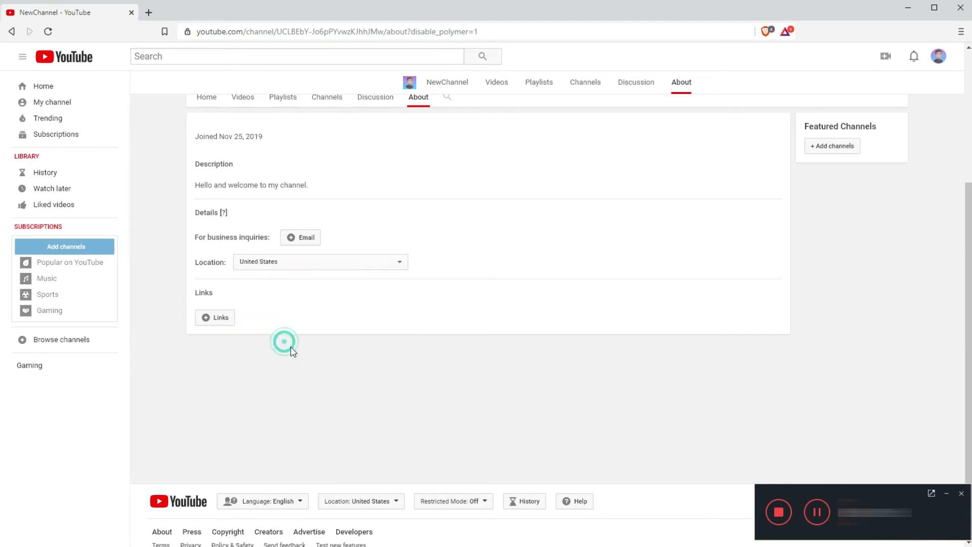
{"action": "left_click", "coordinate": [770, 343]}
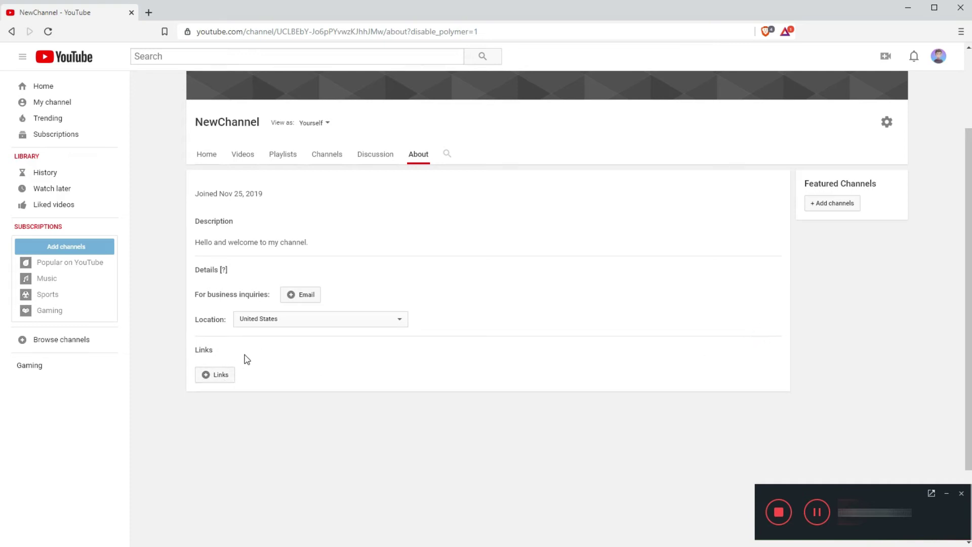
{"action": "scroll", "coordinate": [245, 361], "scroll_direction": "up", "scroll_amount": 1}
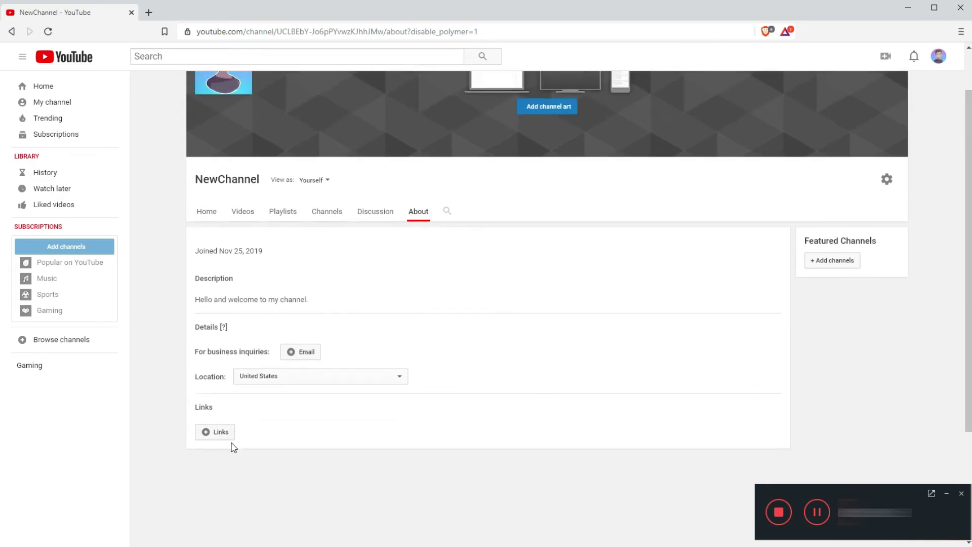
Add a custom link titled 'Facebook' with its URL, then re-save the unchanged description
{"action": "left_click", "coordinate": [206, 433]}
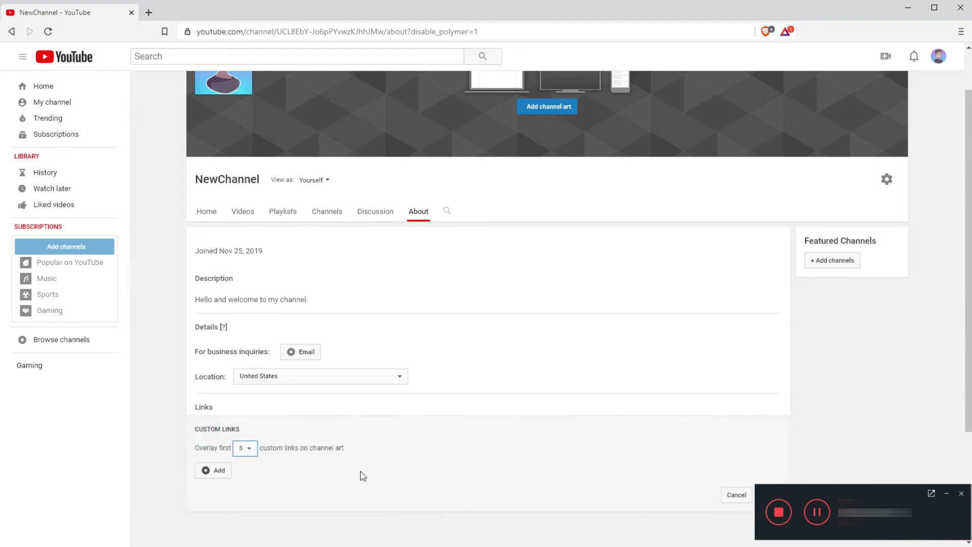
{"action": "scroll", "coordinate": [334, 456], "scroll_direction": "down", "scroll_amount": 2}
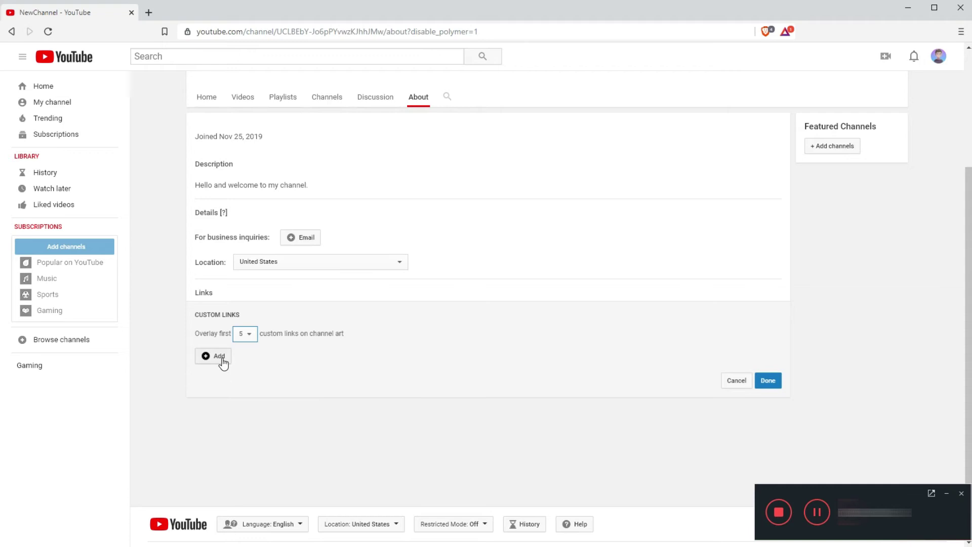
{"action": "left_click", "coordinate": [223, 363]}
{"action": "left_click", "coordinate": [242, 355]}
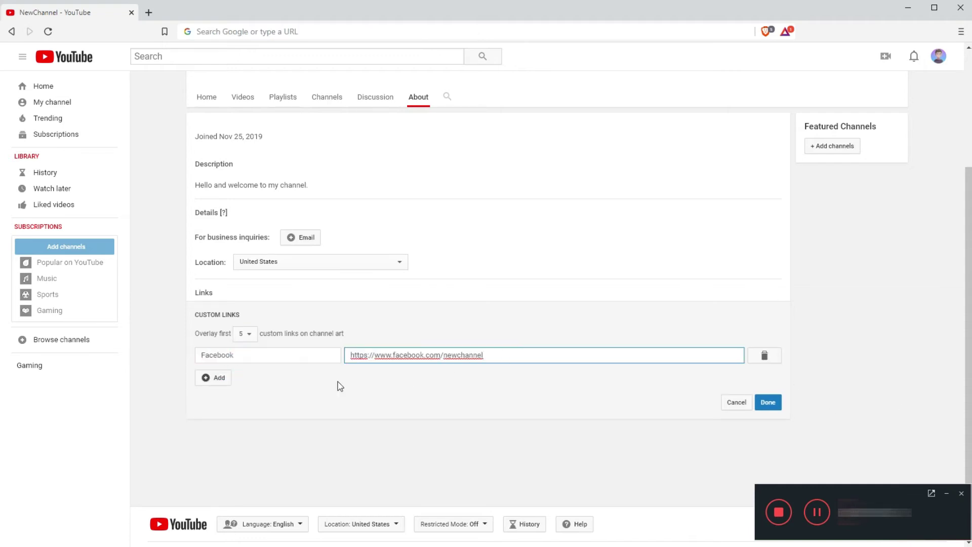
{"action": "left_click", "coordinate": [304, 392]}
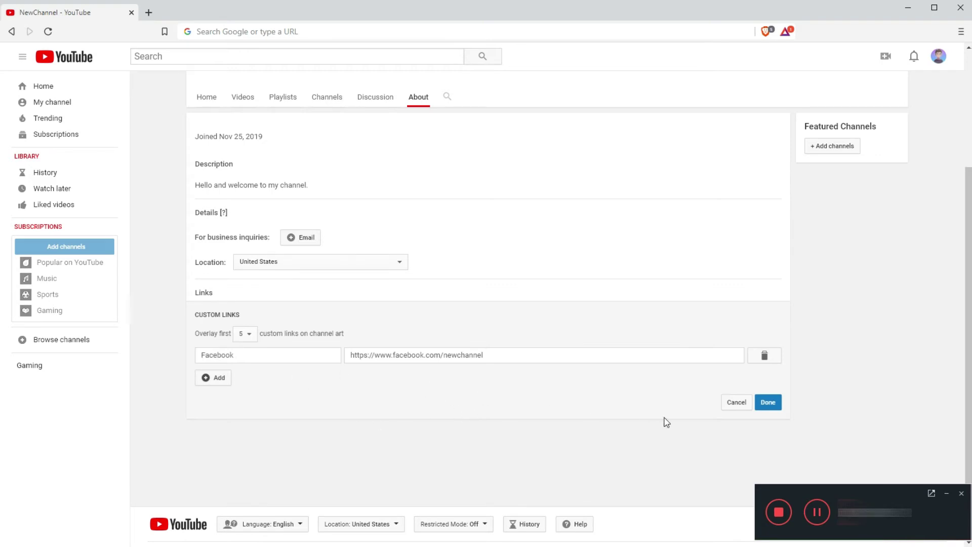
{"action": "left_click", "coordinate": [769, 404]}
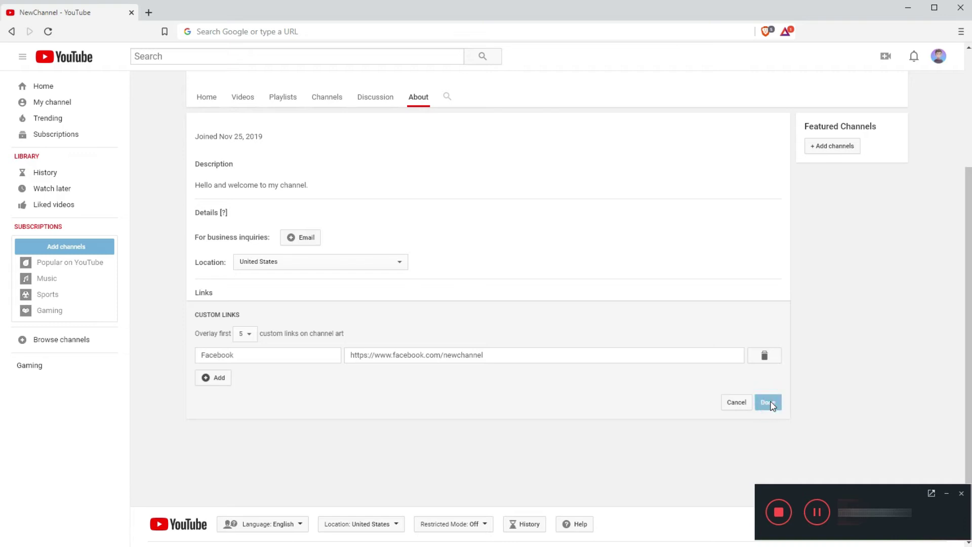
{"action": "scroll", "coordinate": [364, 392], "scroll_direction": "up", "scroll_amount": 3}
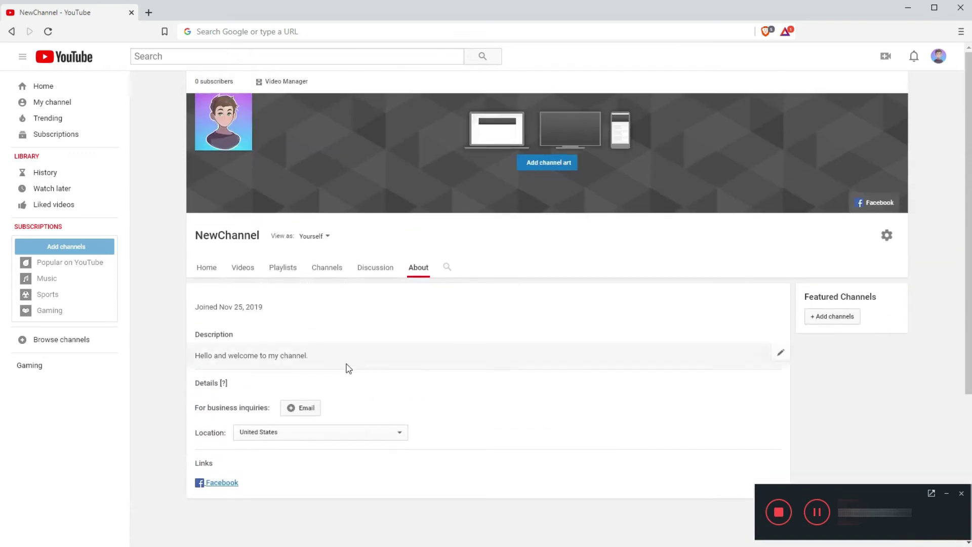
{"action": "mouse_move", "coordinate": [251, 355]}
{"action": "left_click", "coordinate": [779, 354]}
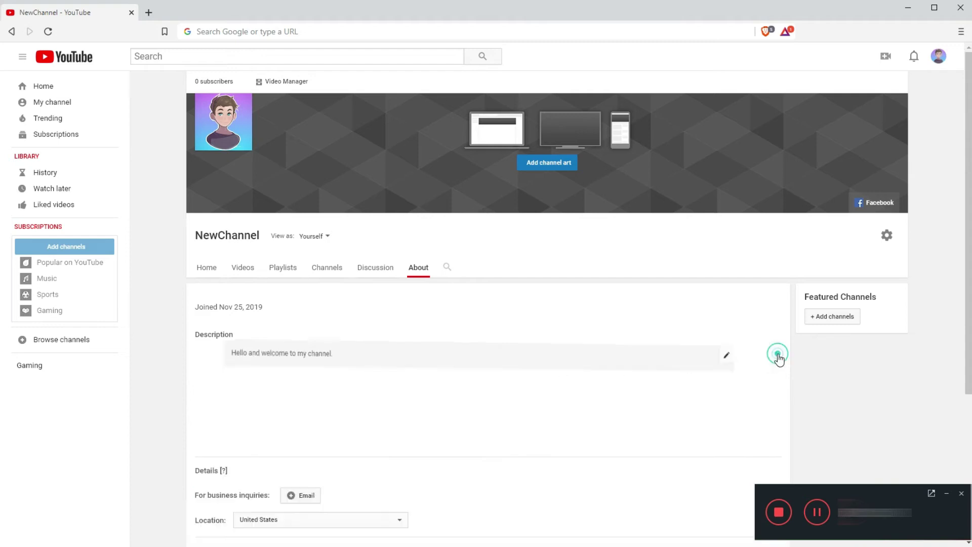
{"action": "scroll", "coordinate": [456, 349], "scroll_direction": "down", "scroll_amount": 2}
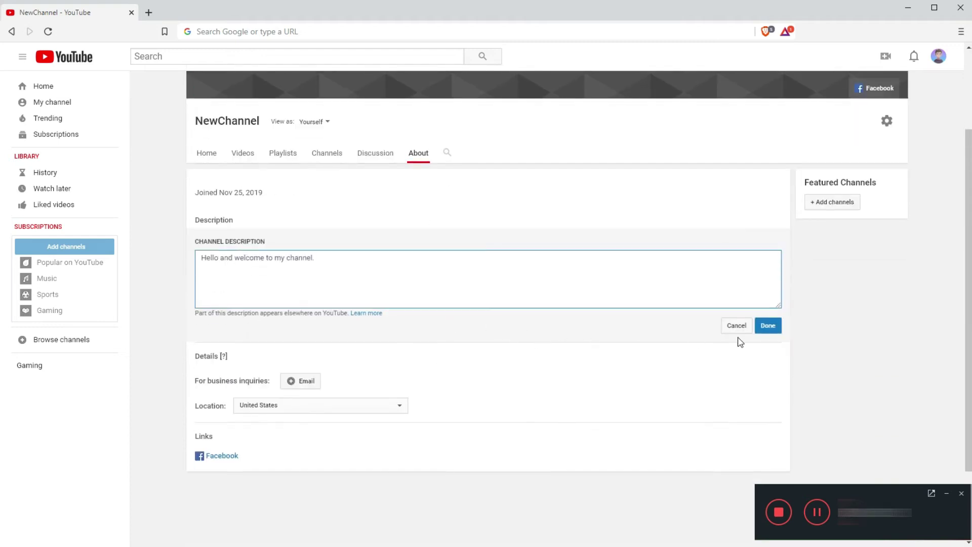
{"action": "left_click", "coordinate": [766, 328]}
{"action": "mouse_move", "coordinate": [386, 368]}
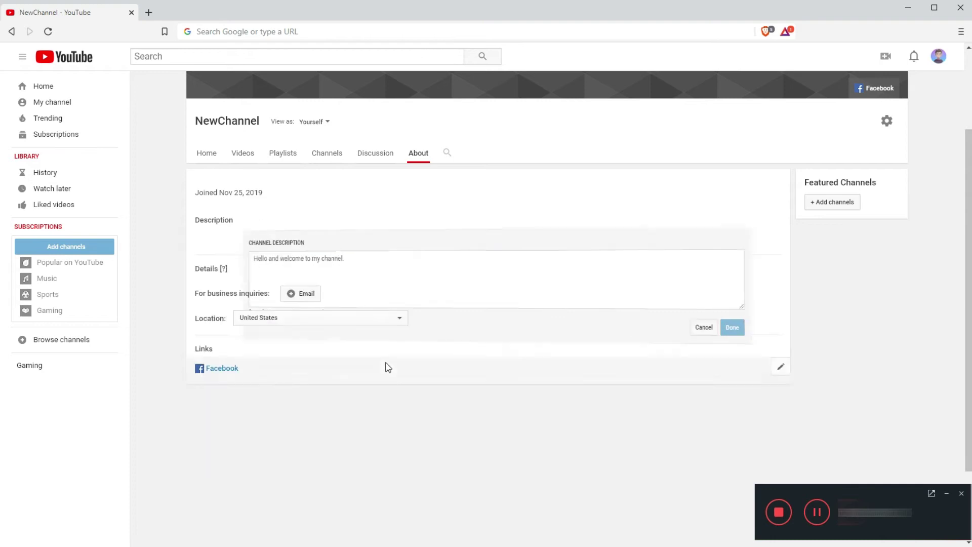
{"action": "scroll", "coordinate": [254, 304], "scroll_direction": "up", "scroll_amount": 1}
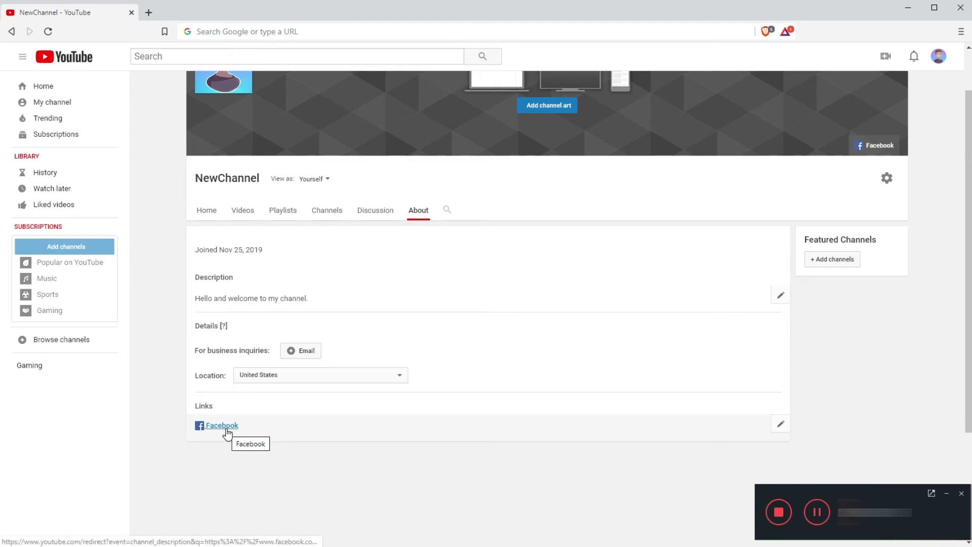
{"action": "scroll", "coordinate": [805, 382], "scroll_direction": "up", "scroll_amount": 2}
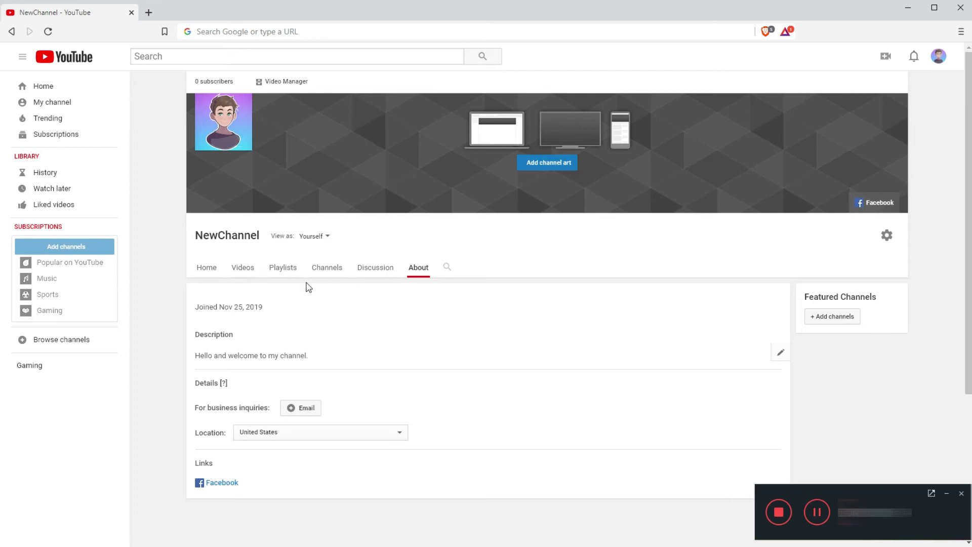
From NewChannel's channel settings, view the privacy account settings, then open Advanced settings in a background tab
{"action": "left_click", "coordinate": [886, 235]}
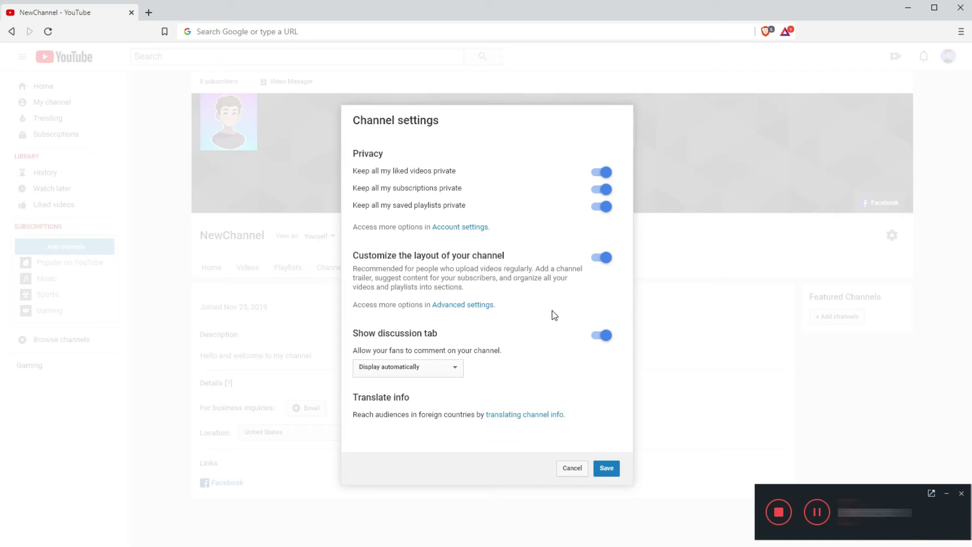
{"action": "left_click", "coordinate": [467, 227]}
{"action": "left_click", "coordinate": [184, 7]}
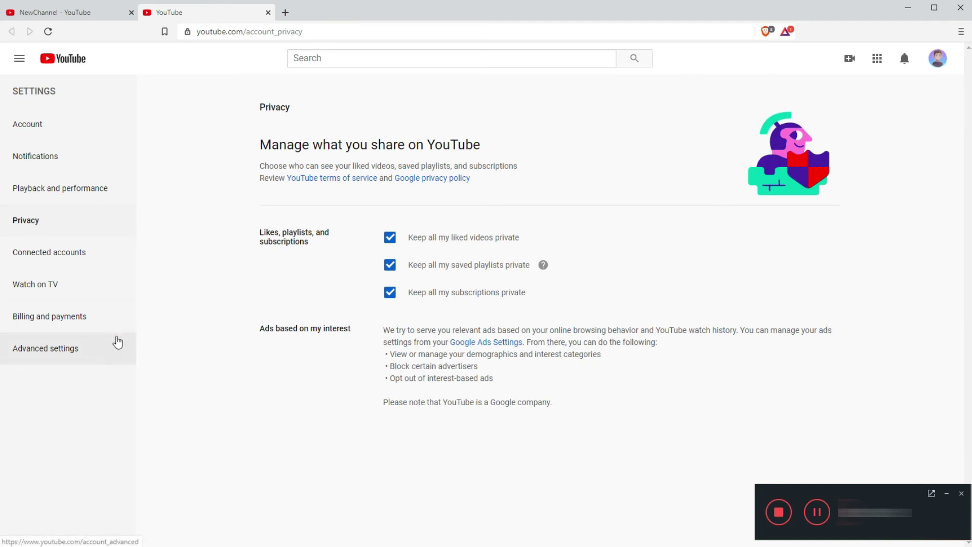
{"action": "left_click", "coordinate": [267, 13]}
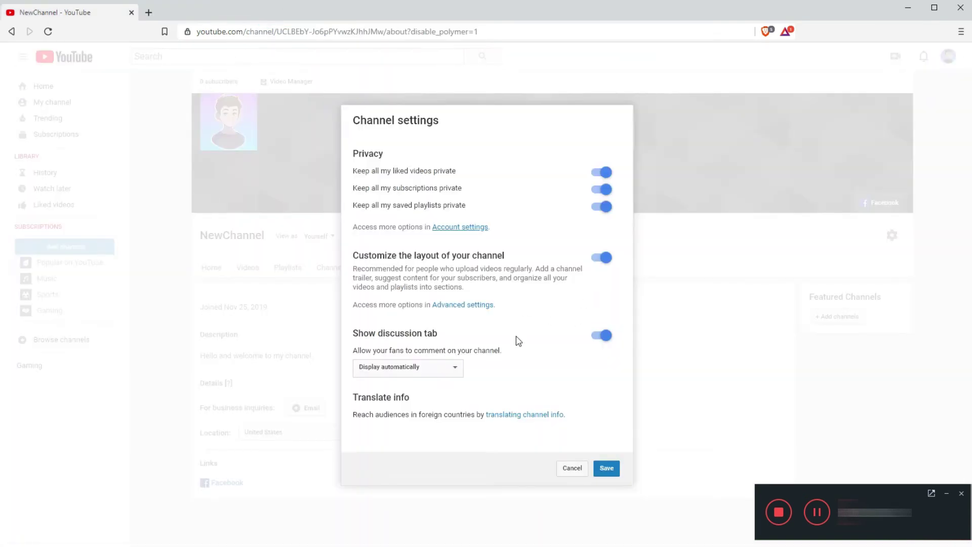
{"action": "right_click", "coordinate": [465, 307]}
{"action": "left_click", "coordinate": [486, 315]}
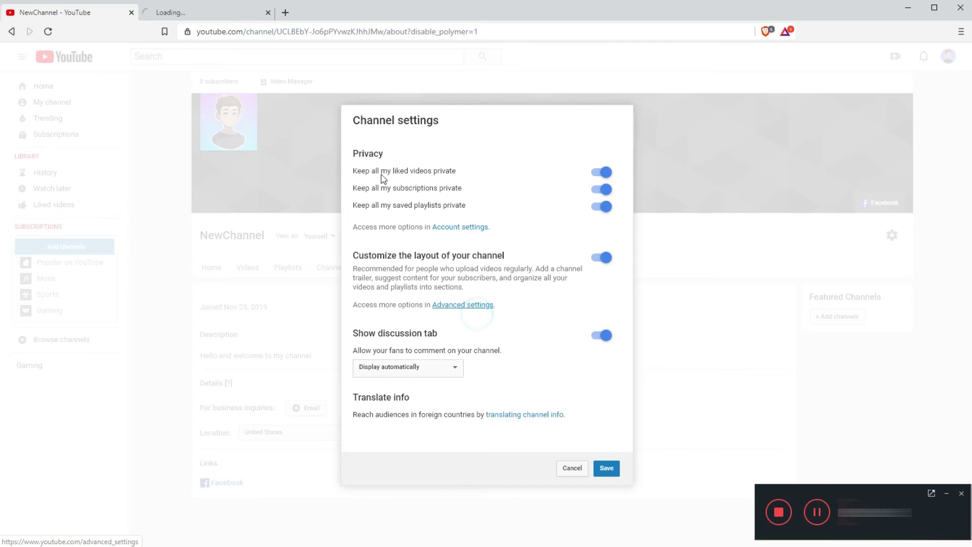
Save channel keywords 'New Channel' and 'Test Channel' with the subscriber count hidden, then close that tab
{"action": "left_click", "coordinate": [219, 13]}
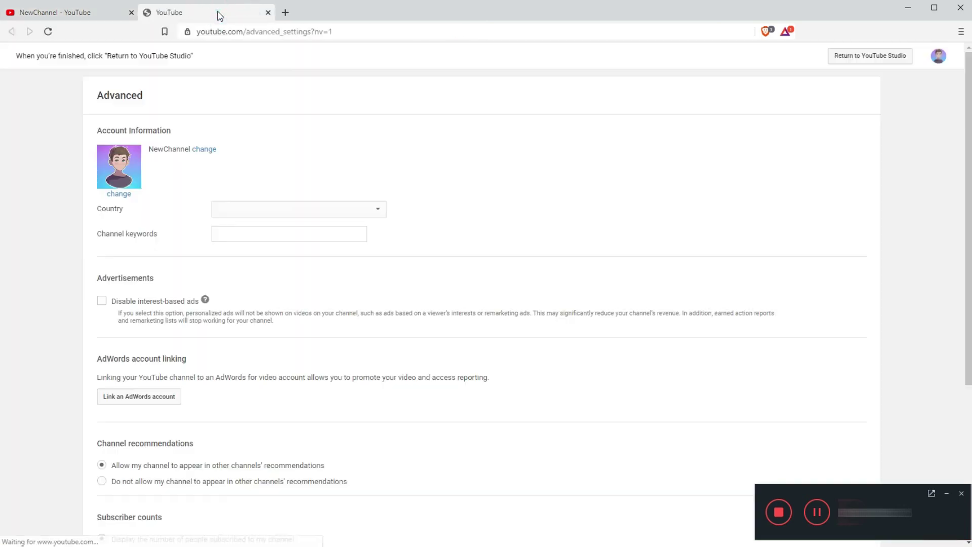
{"action": "left_click", "coordinate": [237, 236]}
{"action": "type", "text": "New Channel, Test Channel"}
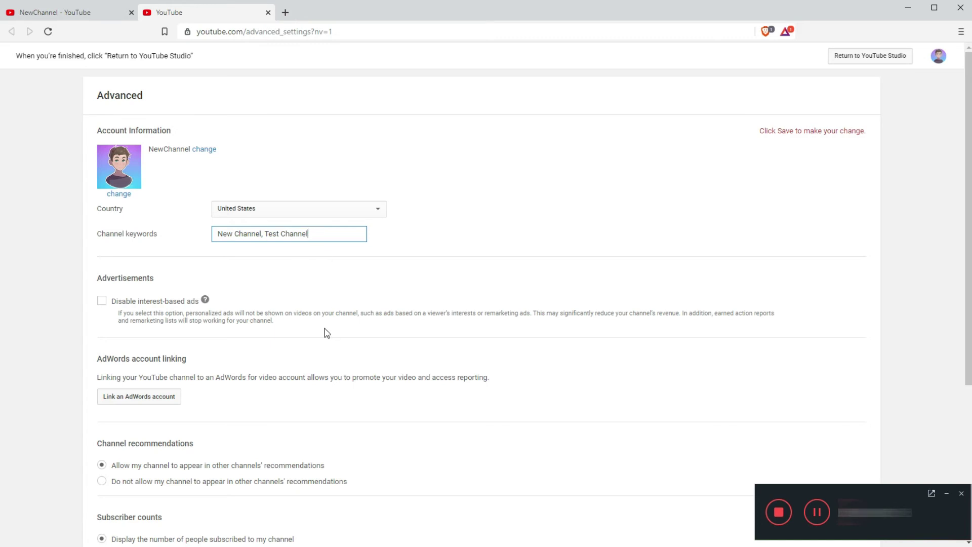
{"action": "scroll", "coordinate": [325, 332], "scroll_direction": "down", "scroll_amount": 3}
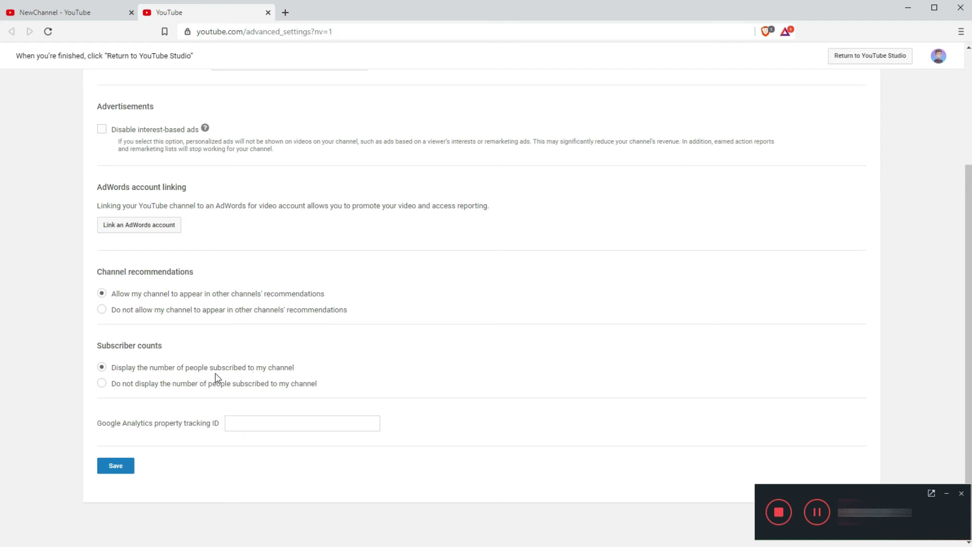
{"action": "left_click", "coordinate": [102, 383]}
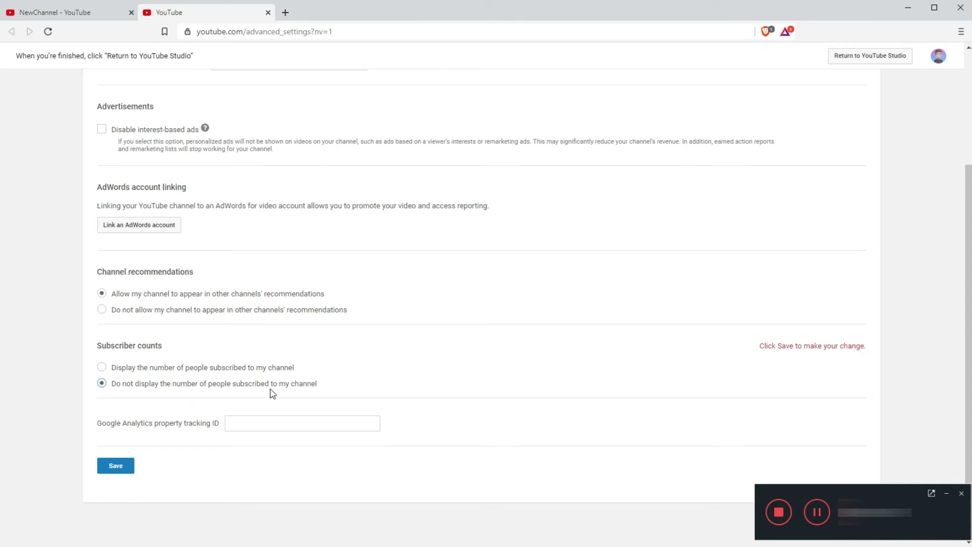
{"action": "left_click", "coordinate": [116, 465]}
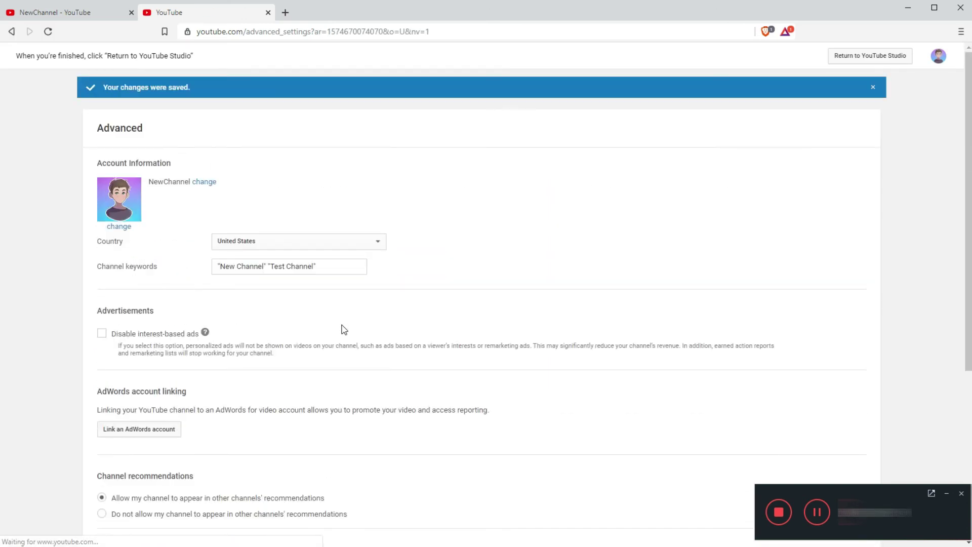
{"action": "left_click", "coordinate": [872, 88]}
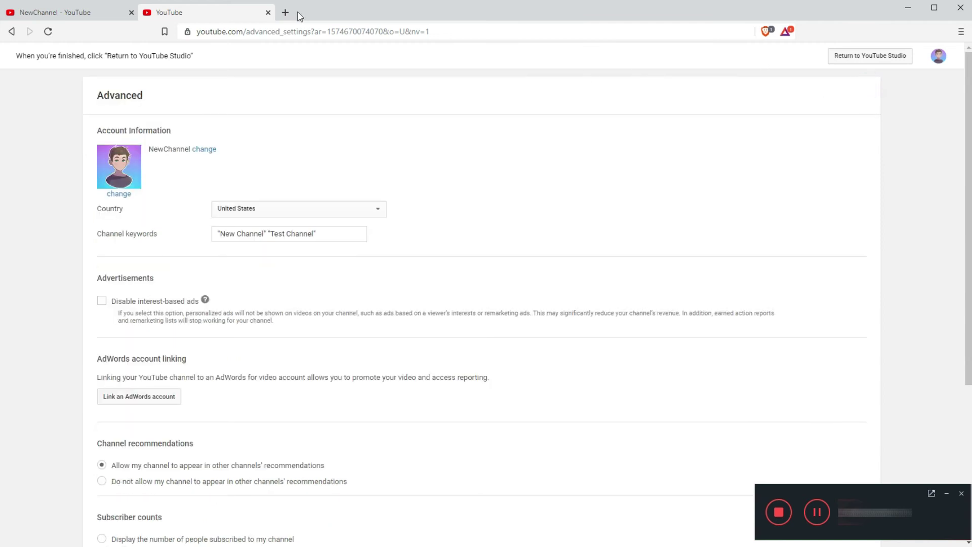
{"action": "left_click", "coordinate": [267, 13]}
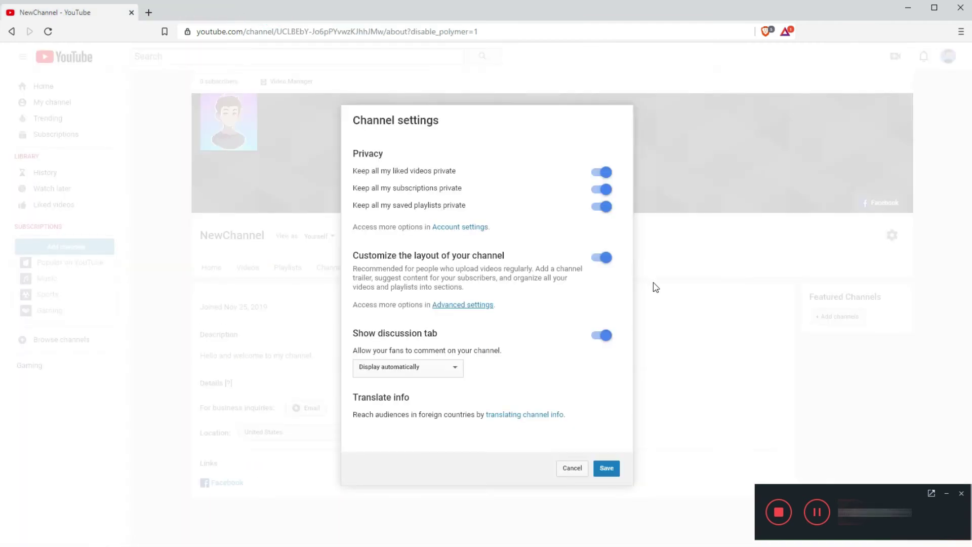
Go to YouTube Studio's advanced channel settings via the Video Manager
{"action": "left_click", "coordinate": [573, 468]}
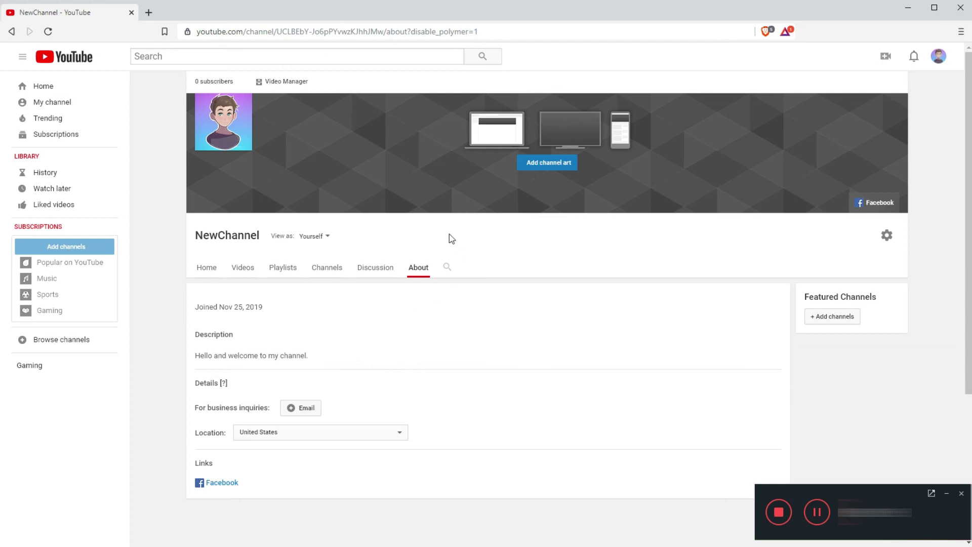
{"action": "left_click", "coordinate": [298, 84]}
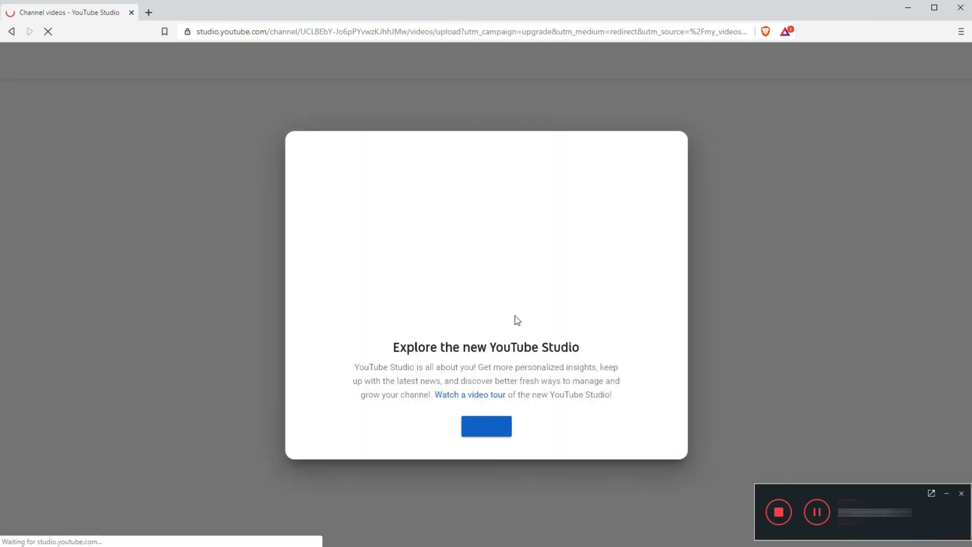
{"action": "left_click", "coordinate": [494, 430]}
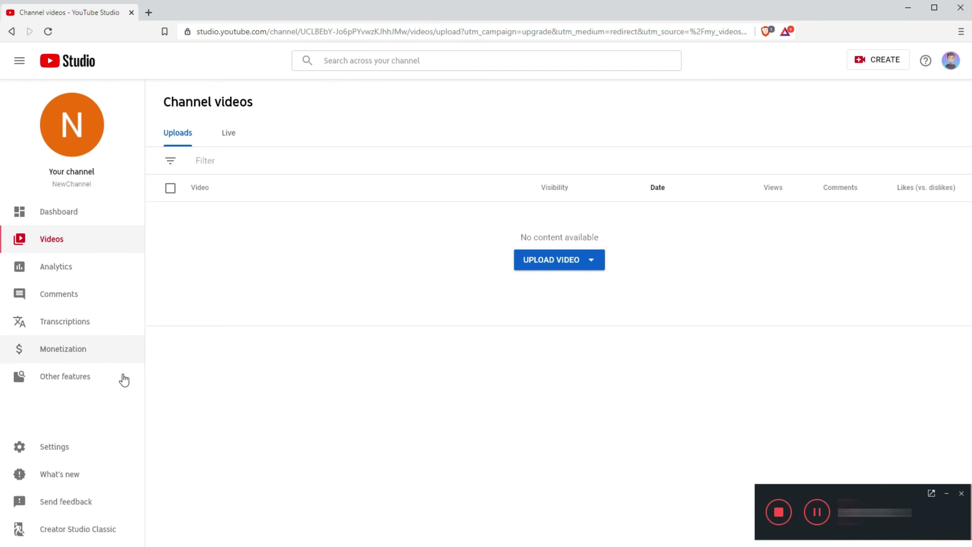
{"action": "left_click", "coordinate": [53, 453]}
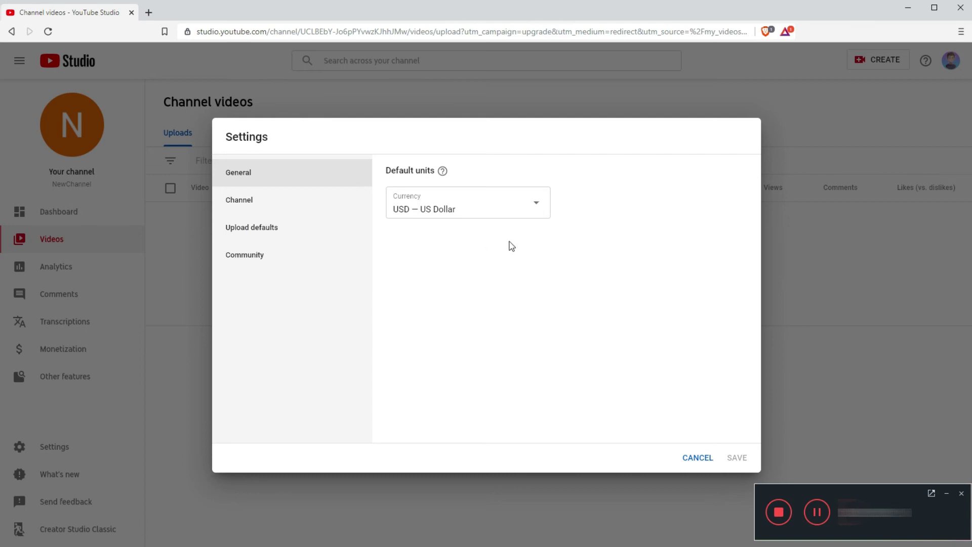
{"action": "left_click", "coordinate": [251, 203]}
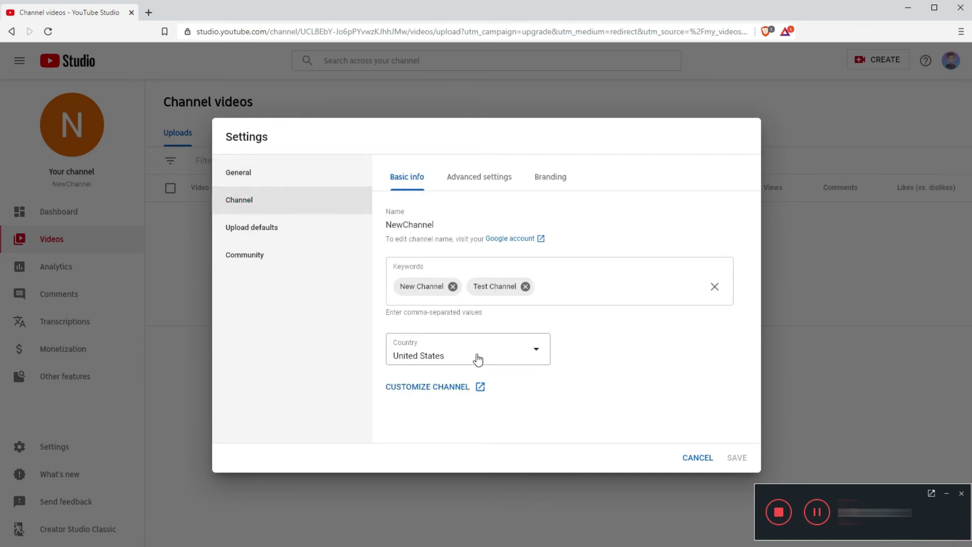
{"action": "left_click", "coordinate": [474, 182]}
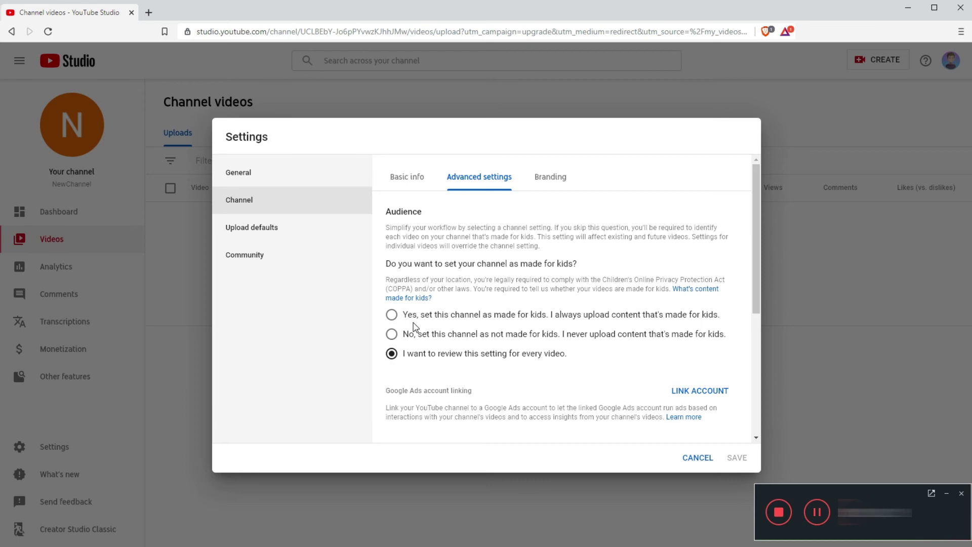
Save the channel audience as 'No, not made for kids'
{"action": "left_click", "coordinate": [391, 314]}
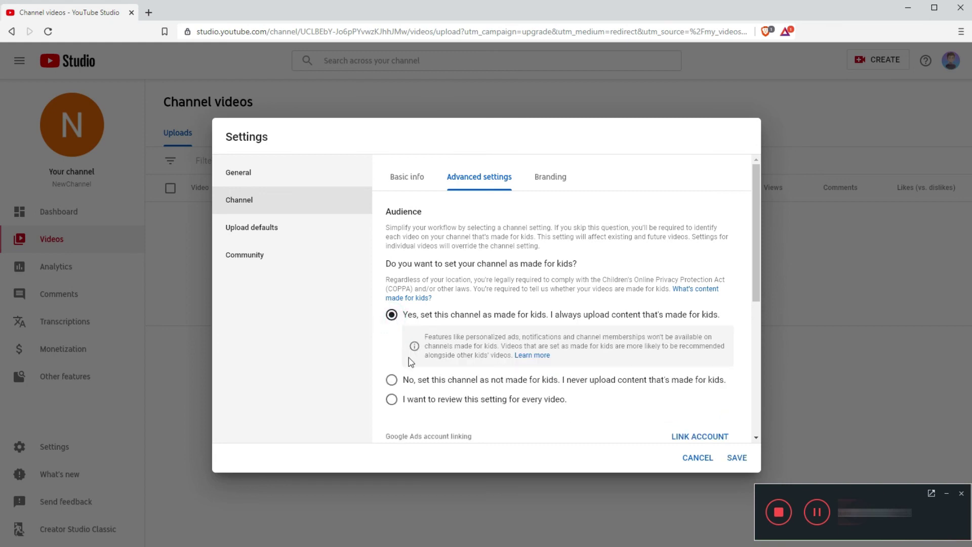
{"action": "left_click", "coordinate": [392, 380]}
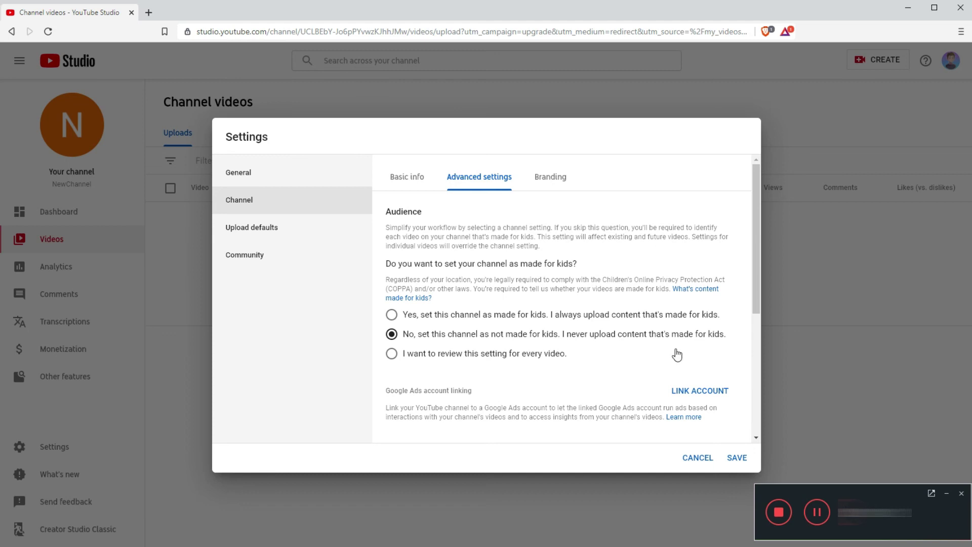
{"action": "left_click", "coordinate": [737, 459]}
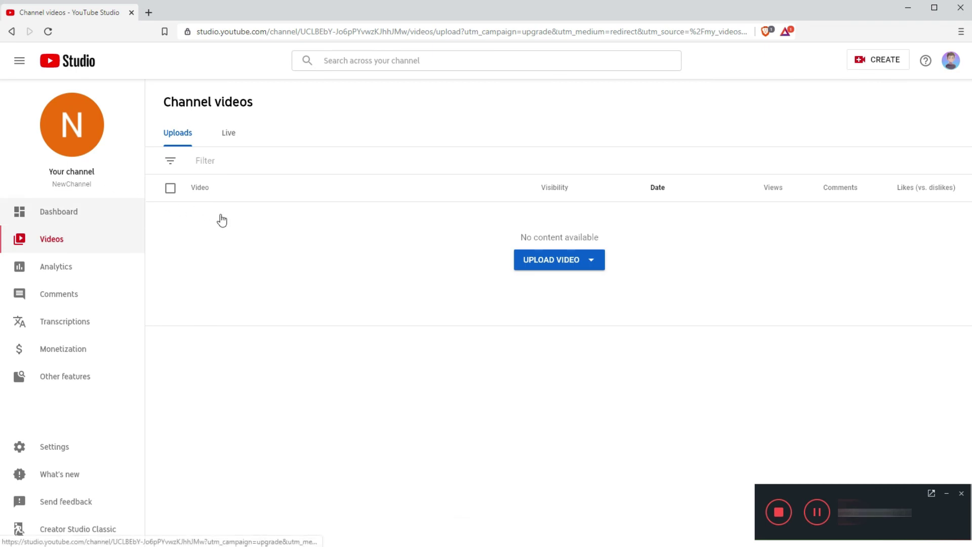
Go to NewChannel's page and start customizing it
{"action": "left_click", "coordinate": [950, 63]}
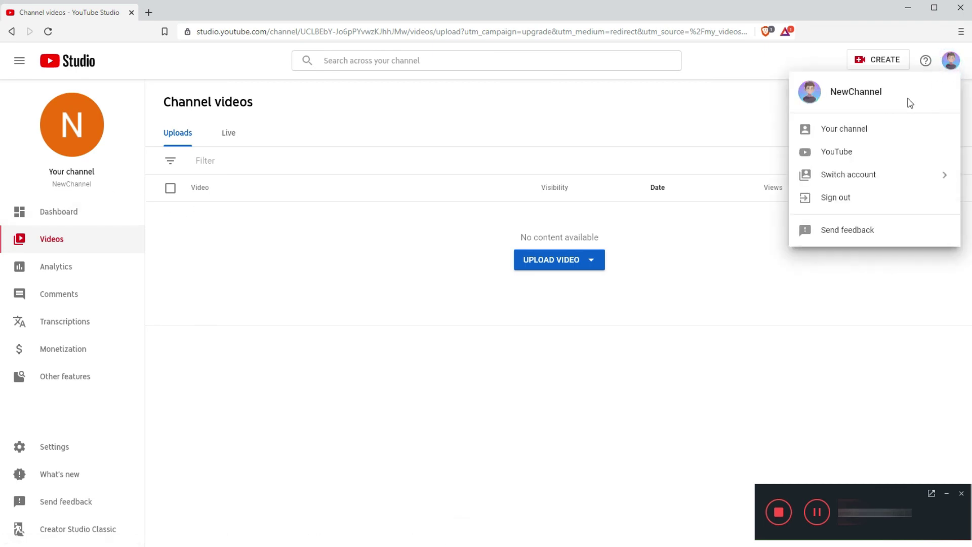
{"action": "left_click", "coordinate": [860, 124]}
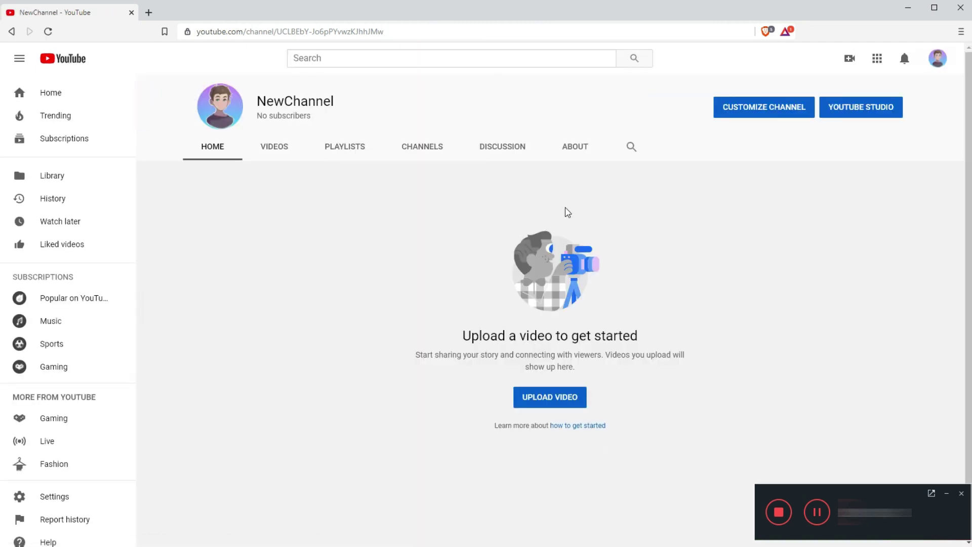
{"action": "left_click", "coordinate": [747, 111]}
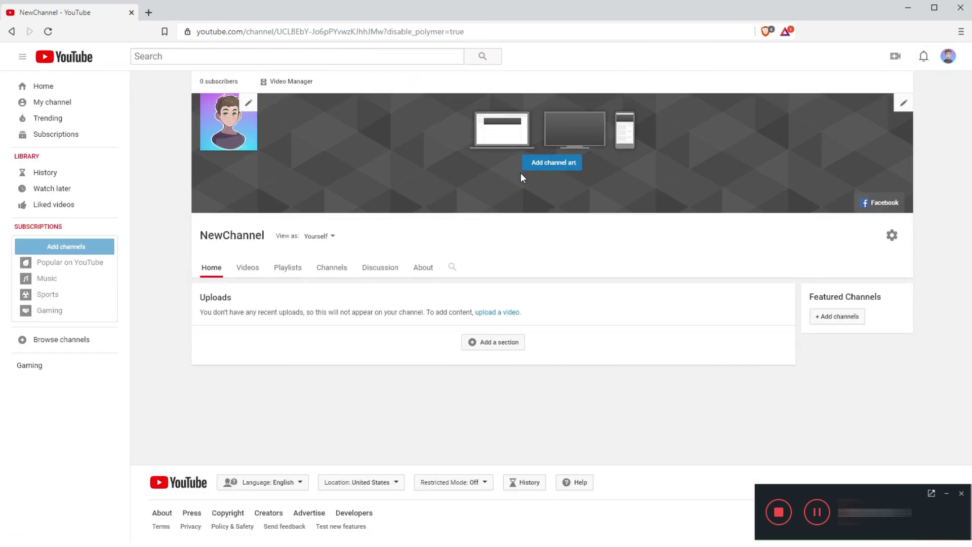
Upload maxresdefault from the computer as the channel art banner
{"action": "left_click", "coordinate": [543, 165]}
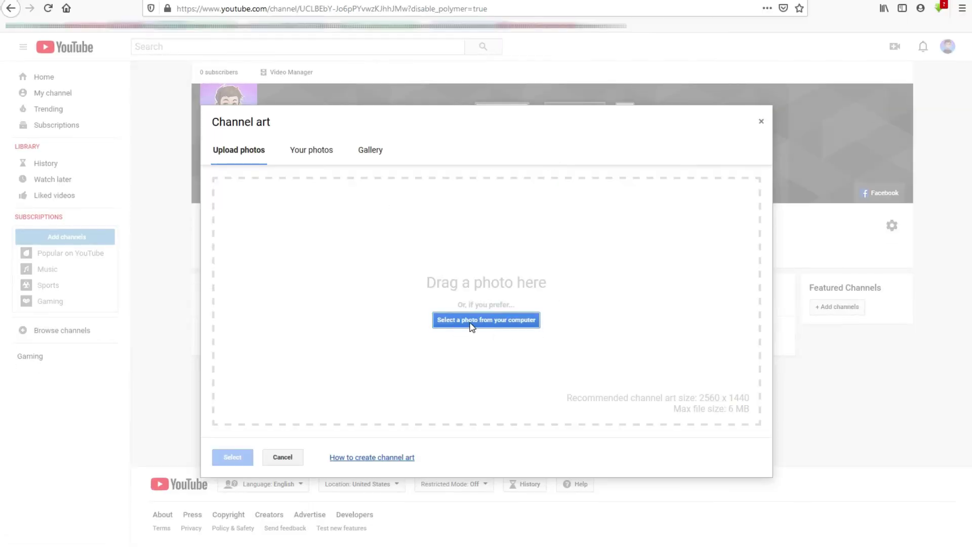
{"action": "left_click", "coordinate": [511, 328]}
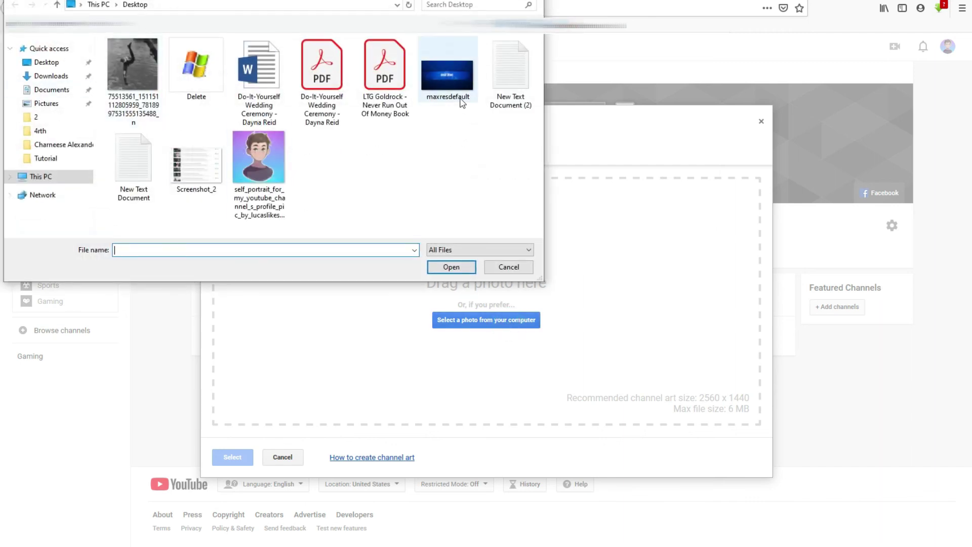
{"action": "left_click", "coordinate": [451, 86]}
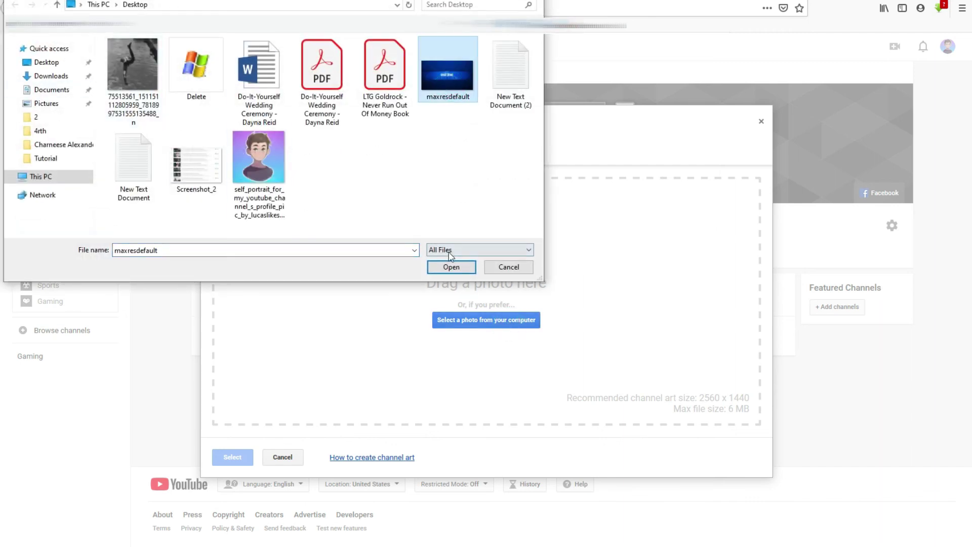
{"action": "left_click", "coordinate": [449, 269]}
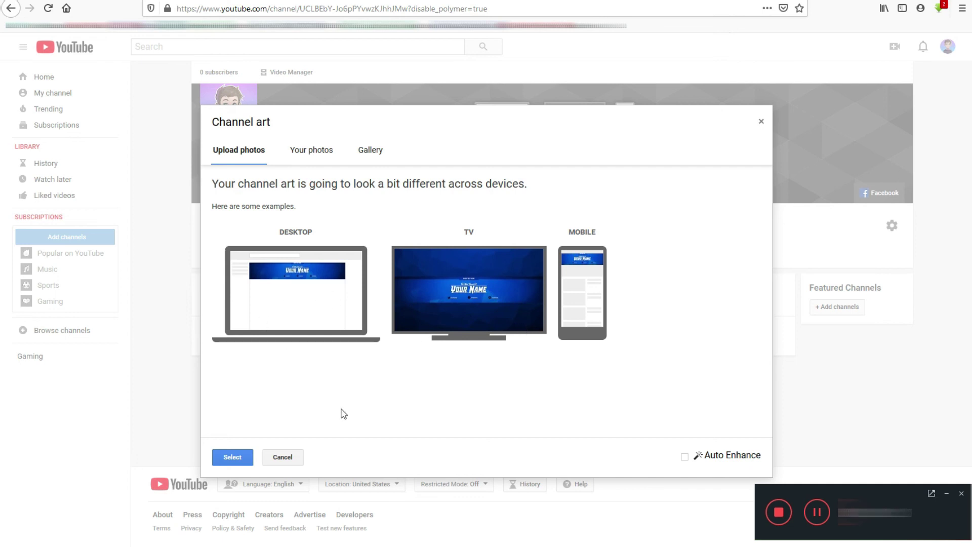
{"action": "left_click", "coordinate": [233, 458]}
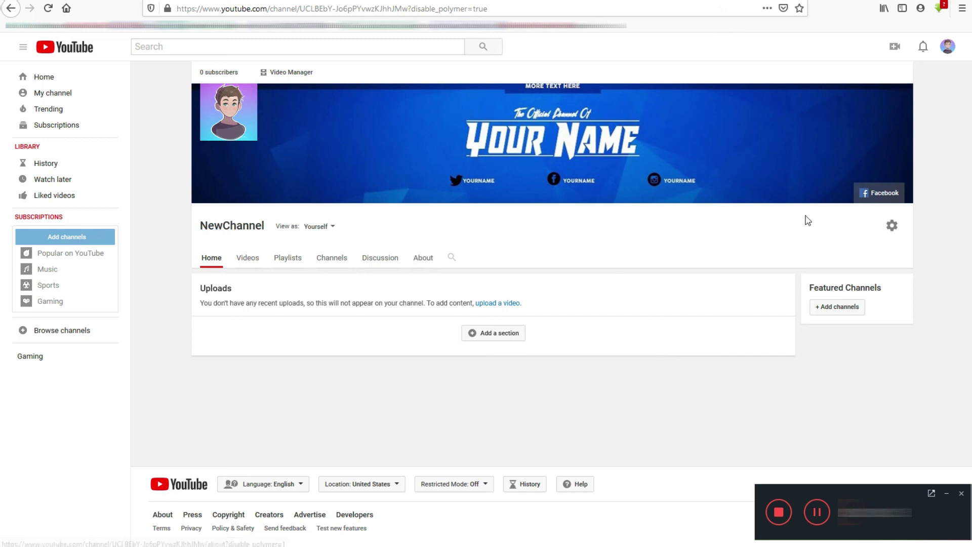
{"action": "left_click", "coordinate": [891, 226]}
Leave channel settings and open NewChannel's Status and features page in classic Creator Studio
{"action": "left_click", "coordinate": [571, 464]}
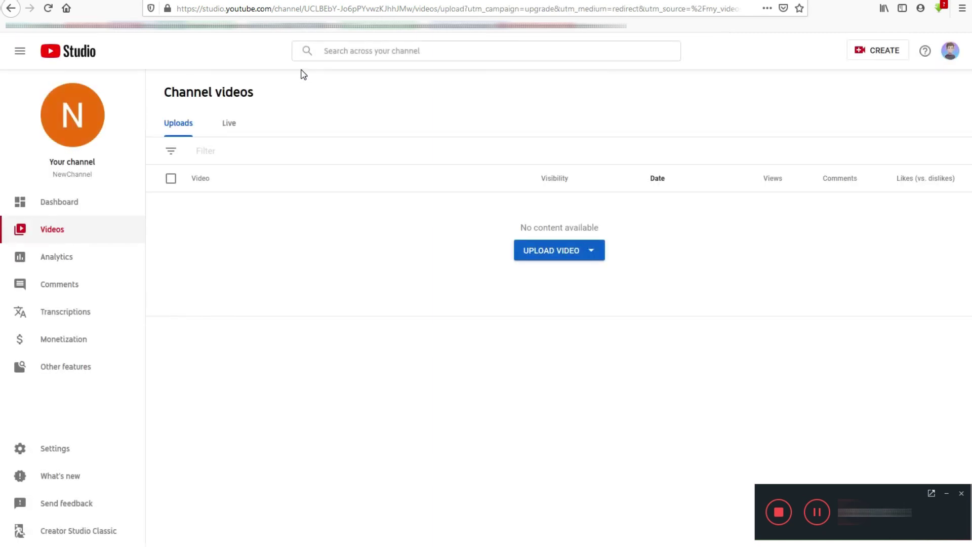
{"action": "left_click", "coordinate": [87, 530]}
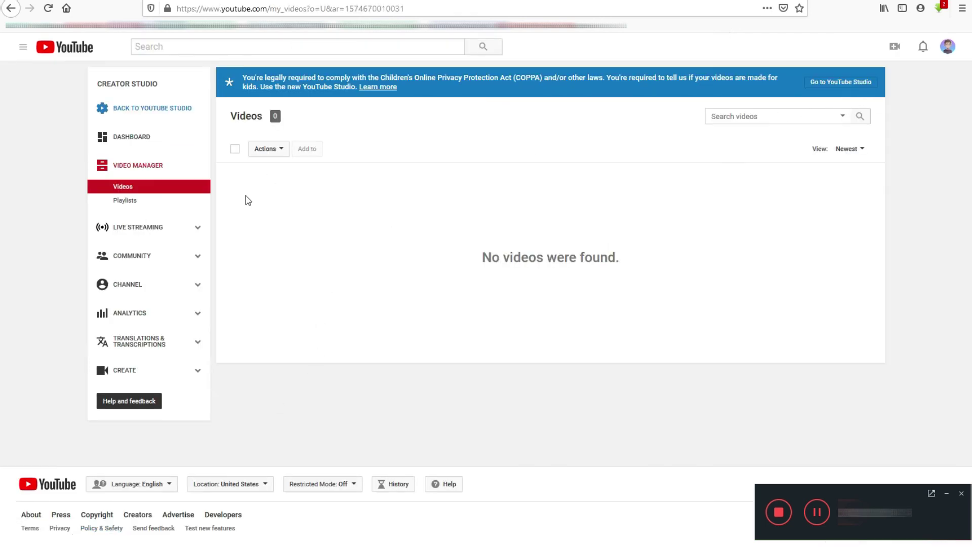
{"action": "left_click", "coordinate": [154, 287]}
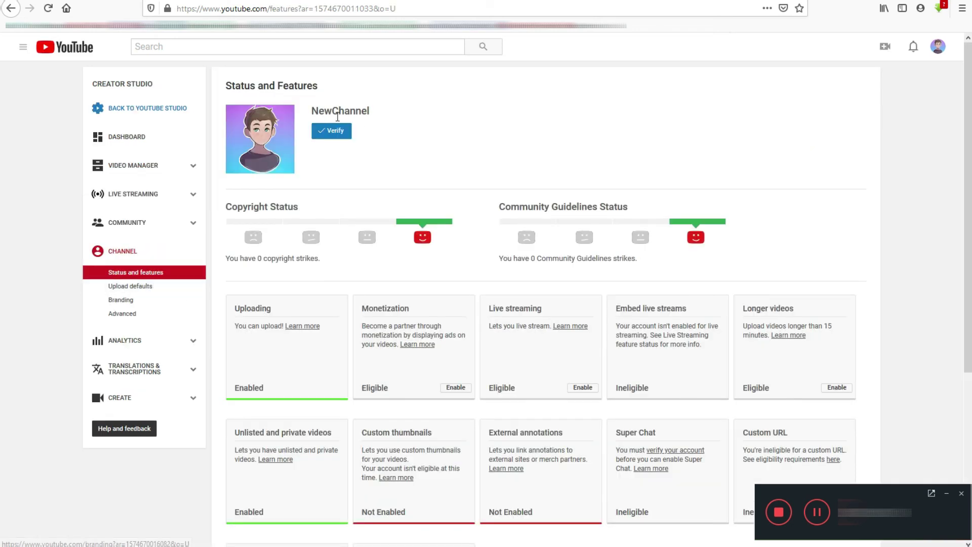
Begin phone verification with United States as the country and text-message code delivery
{"action": "left_click", "coordinate": [331, 133]}
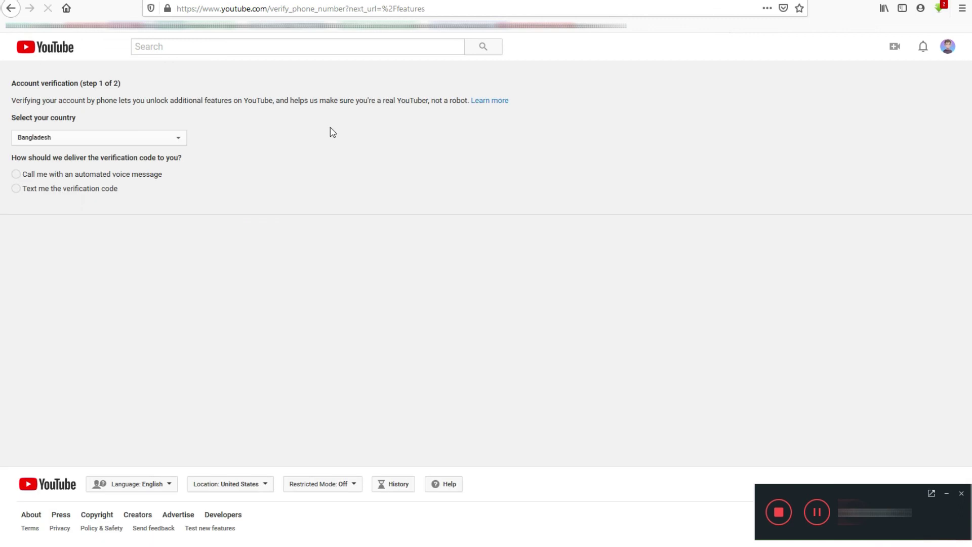
{"action": "left_click", "coordinate": [160, 140]}
{"action": "scroll", "coordinate": [134, 243], "scroll_direction": "down", "scroll_amount": 5}
{"action": "scroll", "coordinate": [134, 245], "scroll_direction": "down", "scroll_amount": 5}
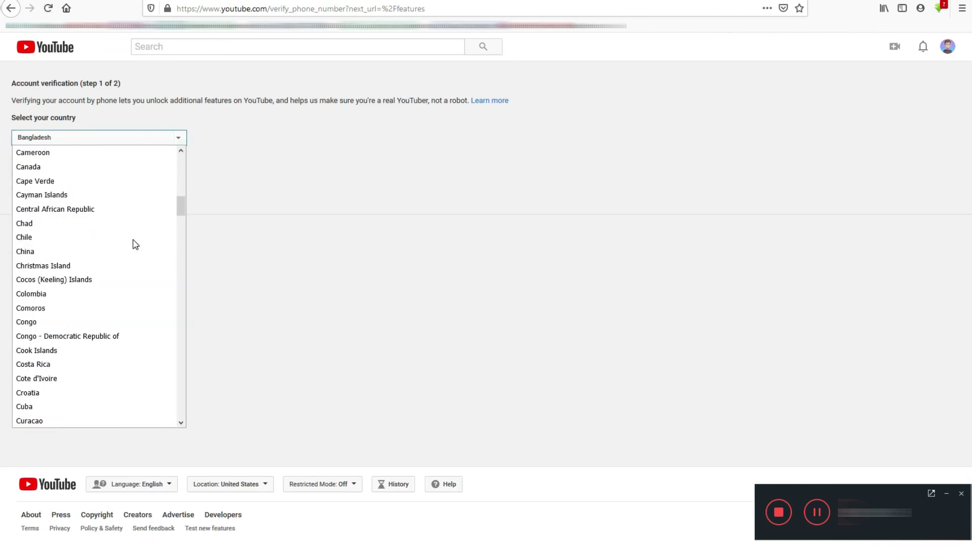
{"action": "scroll", "coordinate": [134, 258], "scroll_direction": "down", "scroll_amount": 5}
{"action": "scroll", "coordinate": [131, 259], "scroll_direction": "down", "scroll_amount": 5}
{"action": "scroll", "coordinate": [131, 259], "scroll_direction": "down", "scroll_amount": 5}
{"action": "scroll", "coordinate": [129, 262], "scroll_direction": "down", "scroll_amount": 5}
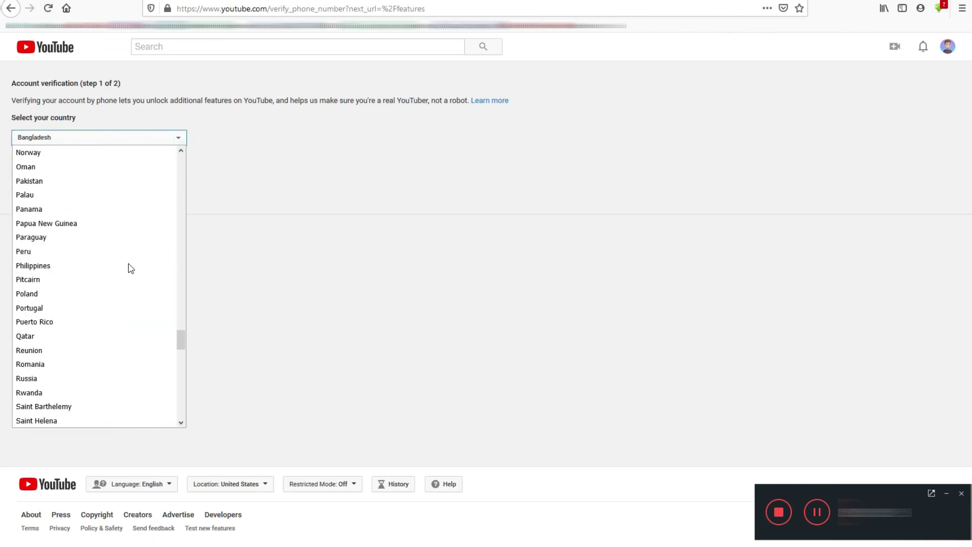
{"action": "scroll", "coordinate": [129, 266], "scroll_direction": "down", "scroll_amount": 5}
{"action": "scroll", "coordinate": [126, 278], "scroll_direction": "down", "scroll_amount": 5}
{"action": "scroll", "coordinate": [123, 297], "scroll_direction": "down", "scroll_amount": 3}
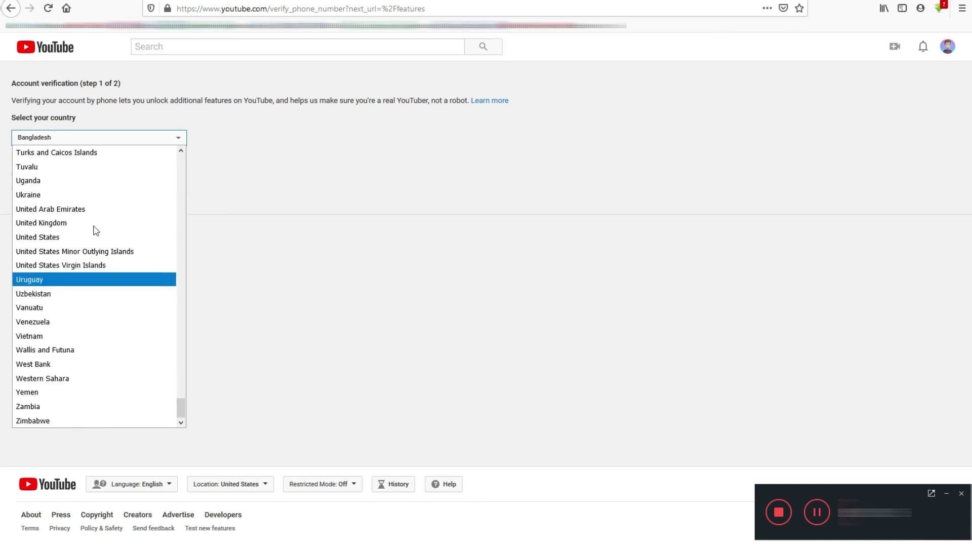
{"action": "left_click", "coordinate": [82, 238]}
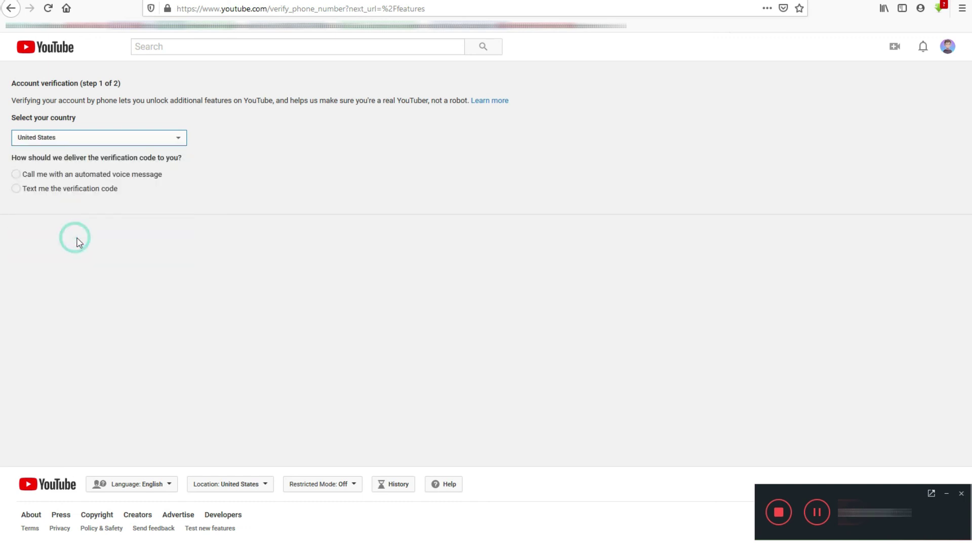
{"action": "left_click", "coordinate": [89, 256]}
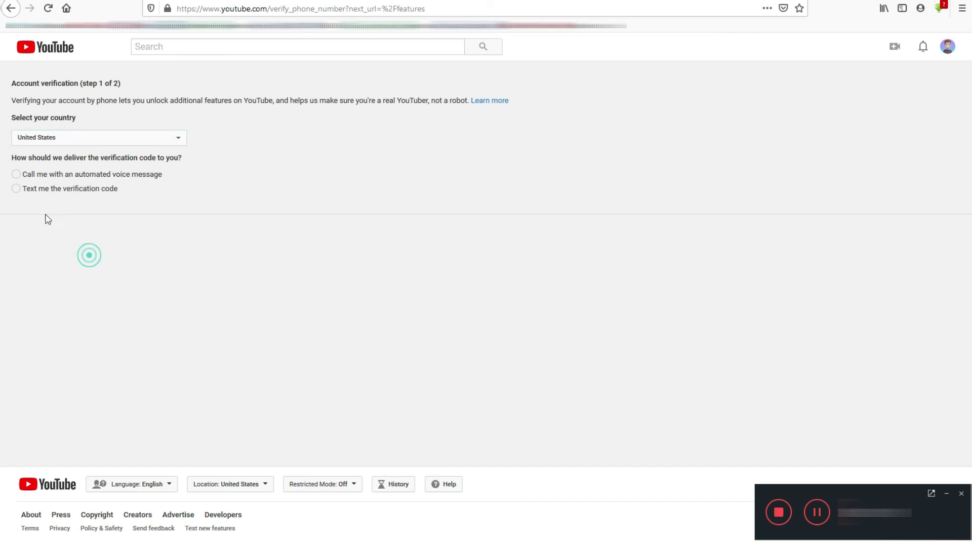
{"action": "left_click", "coordinate": [16, 191]}
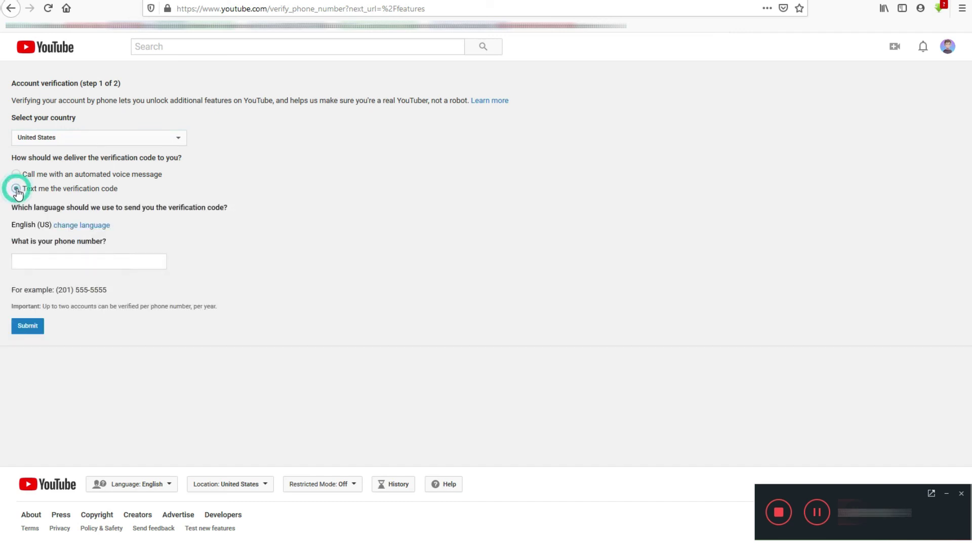
{"action": "left_click", "coordinate": [37, 260]}
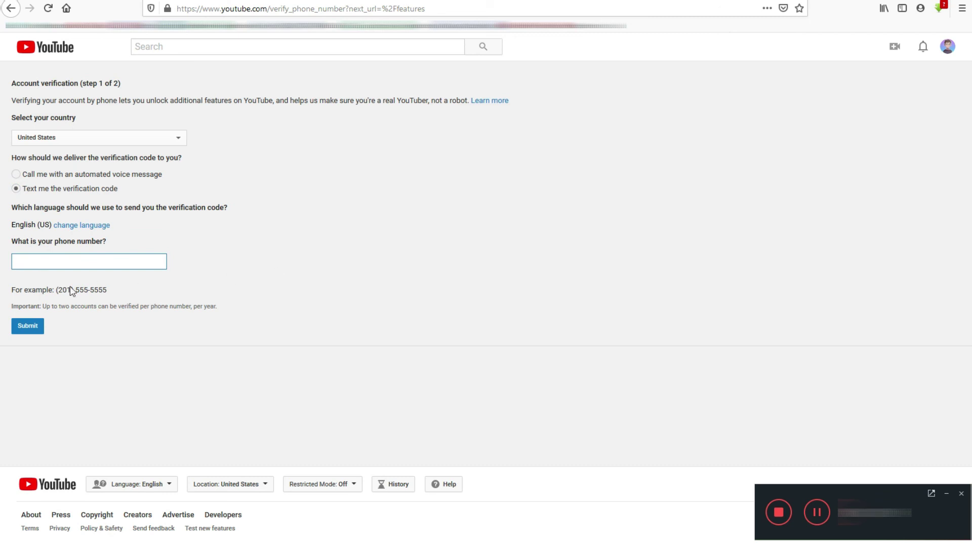